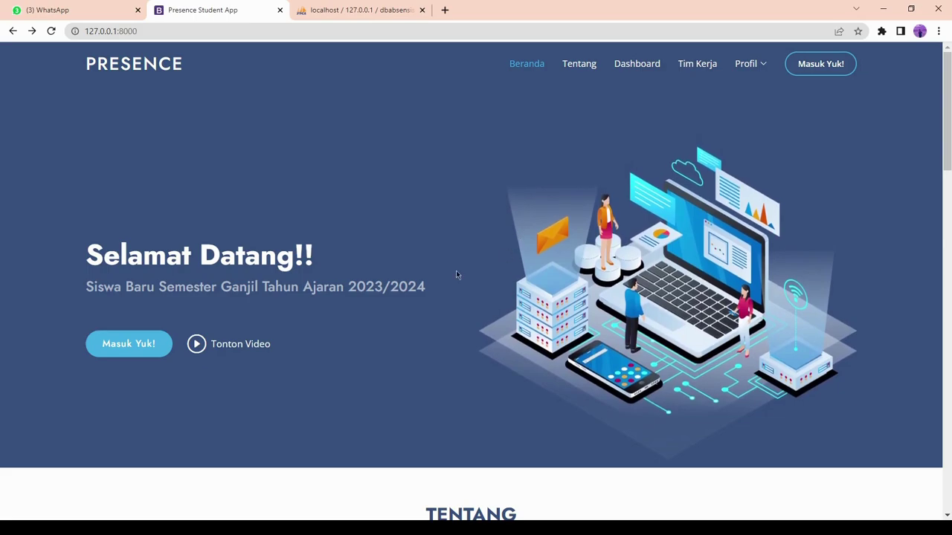
scroll(452, 273, "down", 5)
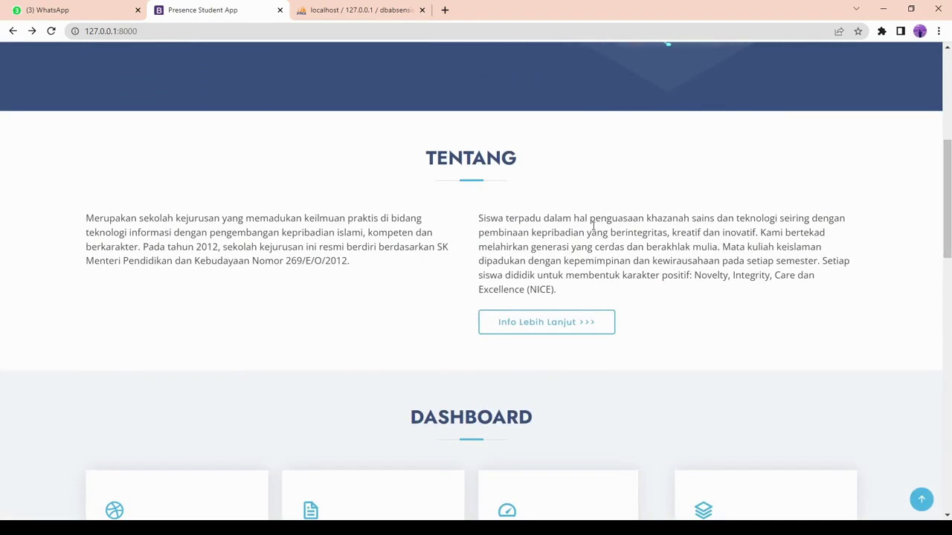
scroll(520, 230, "down", 4)
scroll(672, 315, "down", 1)
scroll(672, 315, "down", 4)
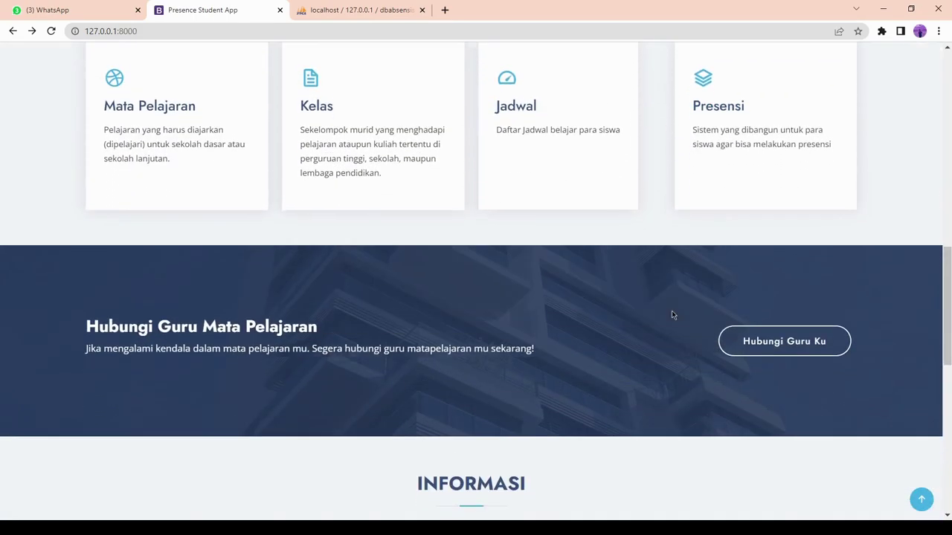
scroll(533, 238, "down", 5)
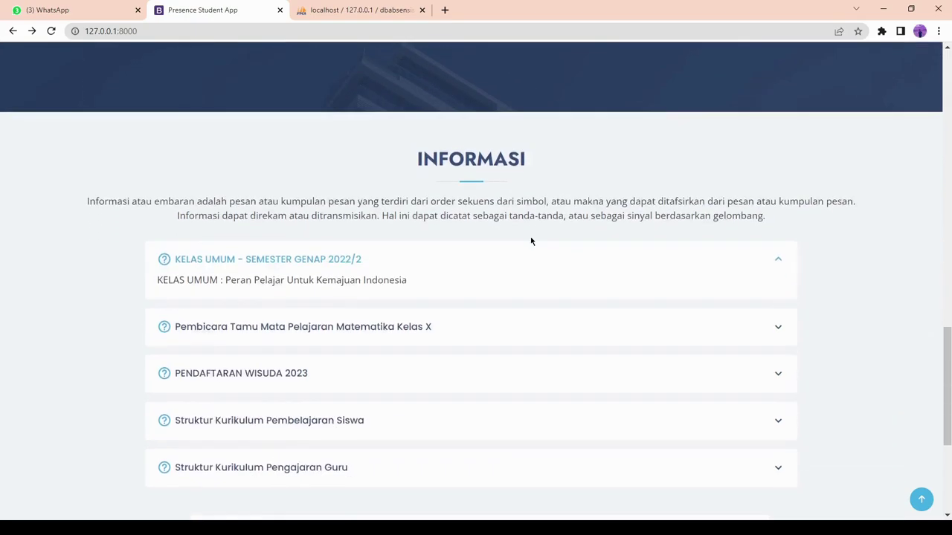
scroll(530, 236, "up", 6)
scroll(530, 237, "down", 5)
scroll(531, 241, "down", 1)
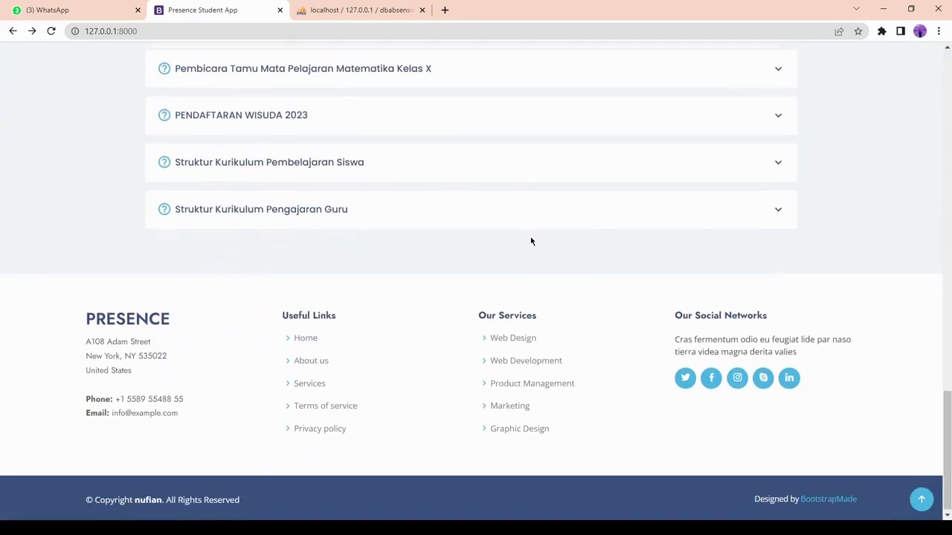
scroll(531, 241, "up", 15)
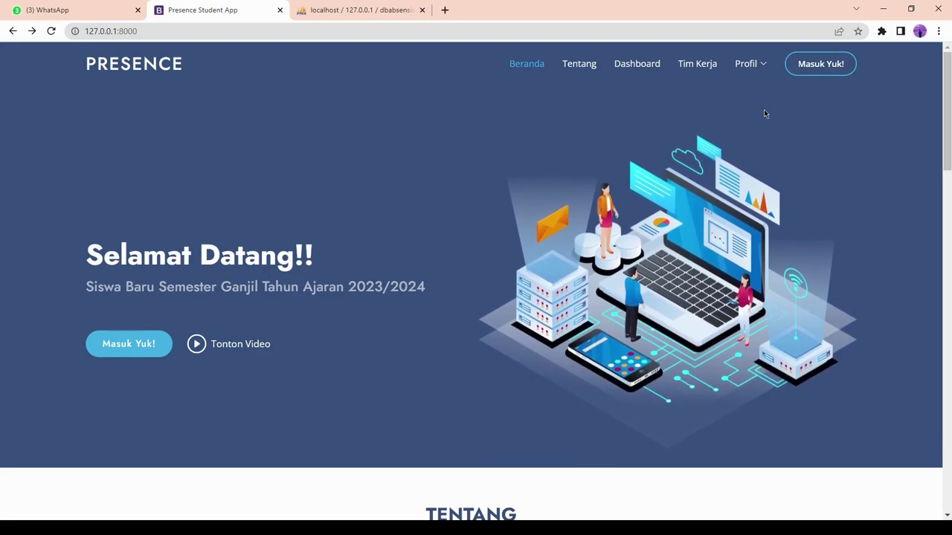
left_click(803, 68)
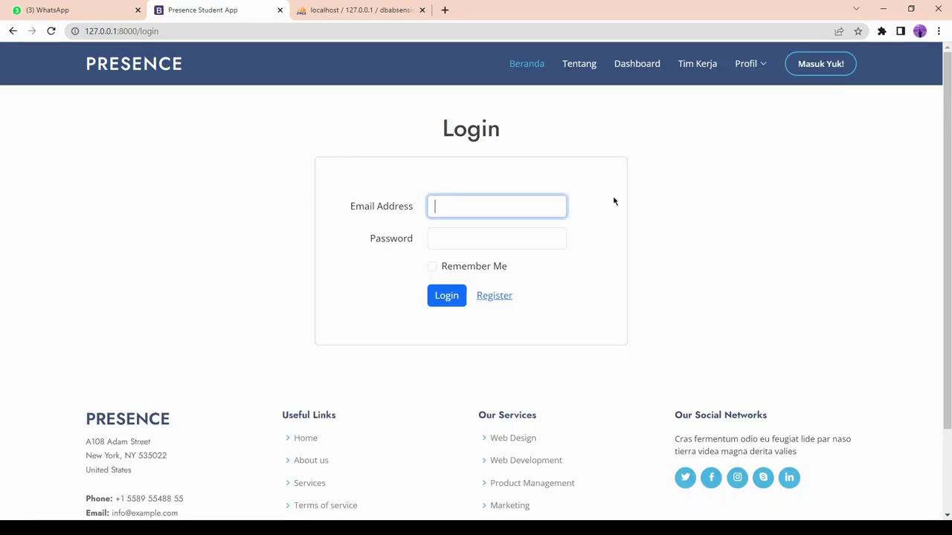
left_click(534, 206)
type("iqbal")
key("Down")
key("Down")
key("Return")
key("Tab")
type("p")
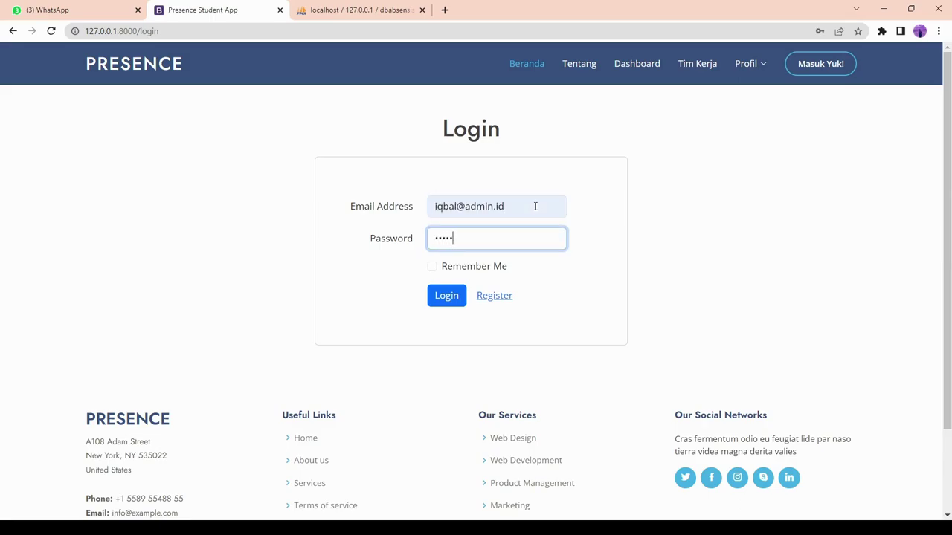
key("Return")
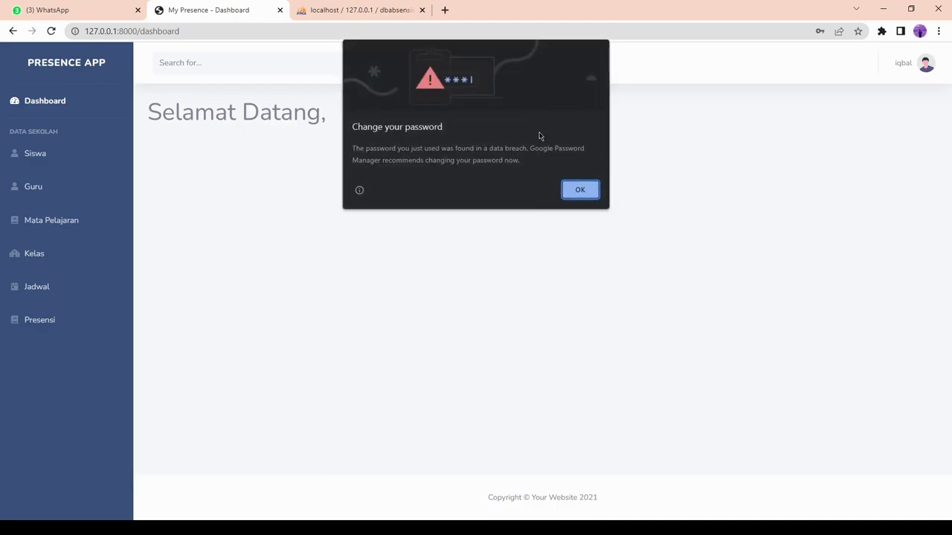
left_click(584, 195)
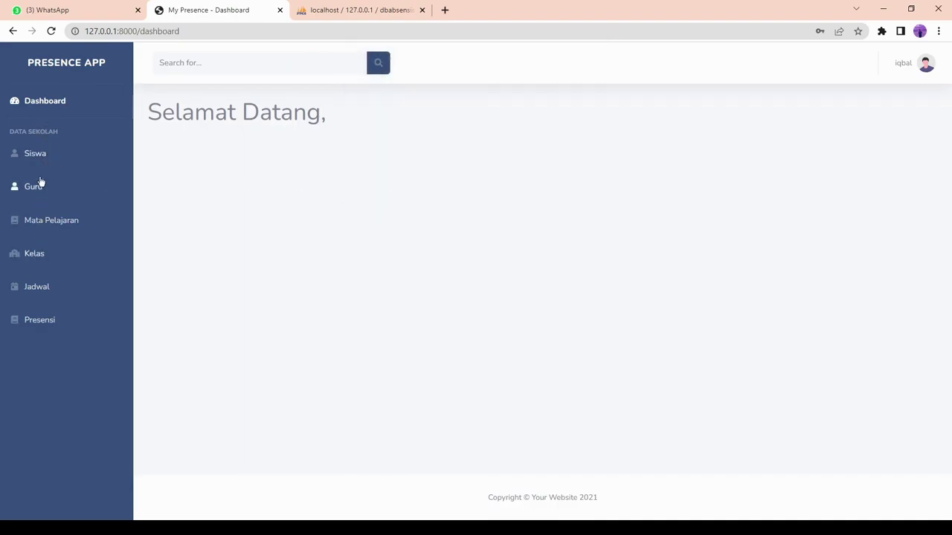
left_click(46, 155)
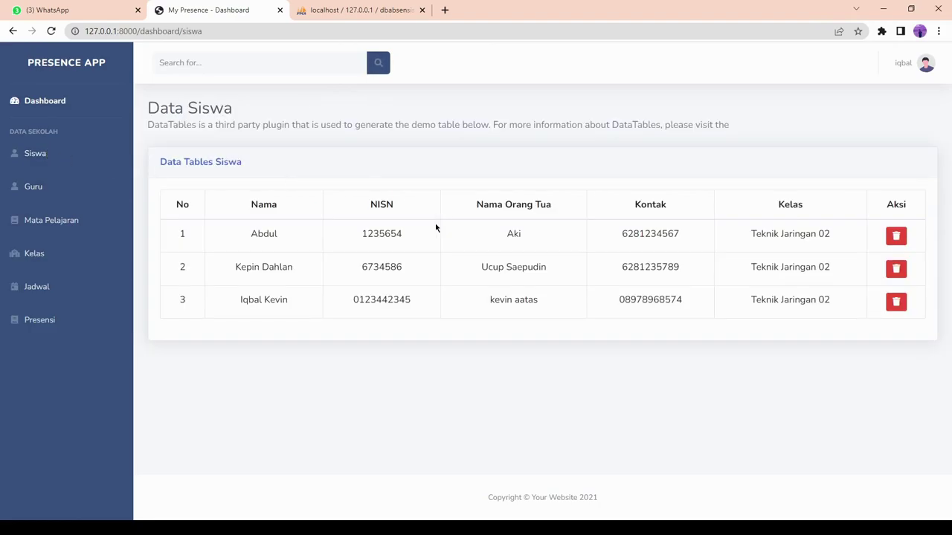
left_click(55, 186)
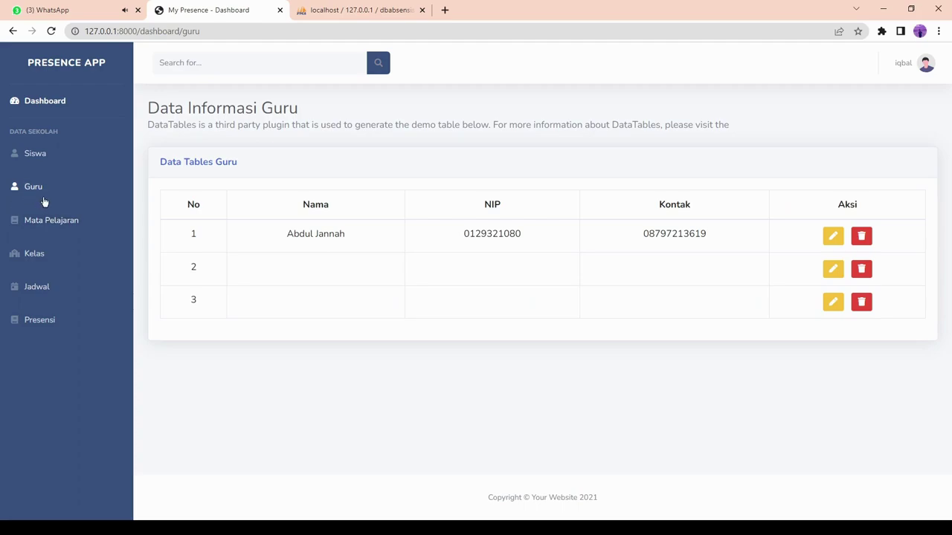
left_click(64, 218)
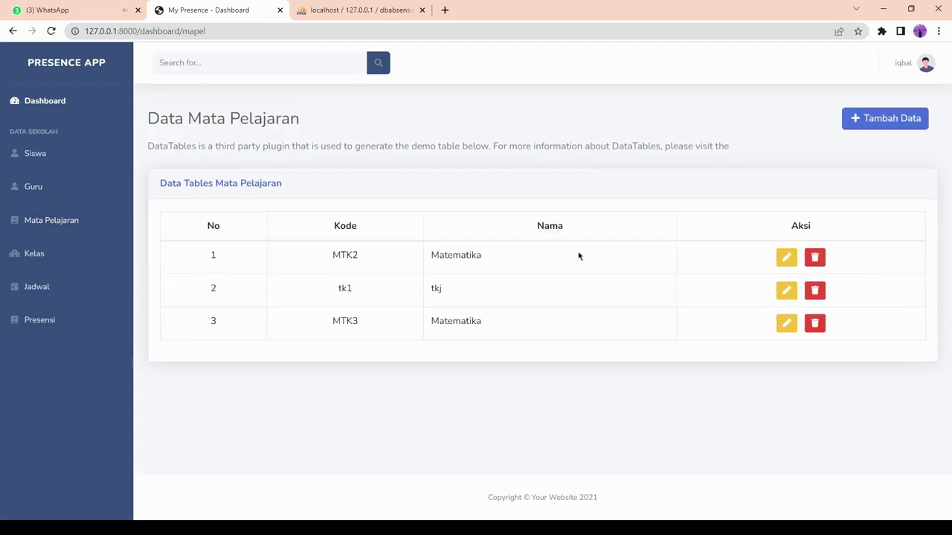
left_click(36, 257)
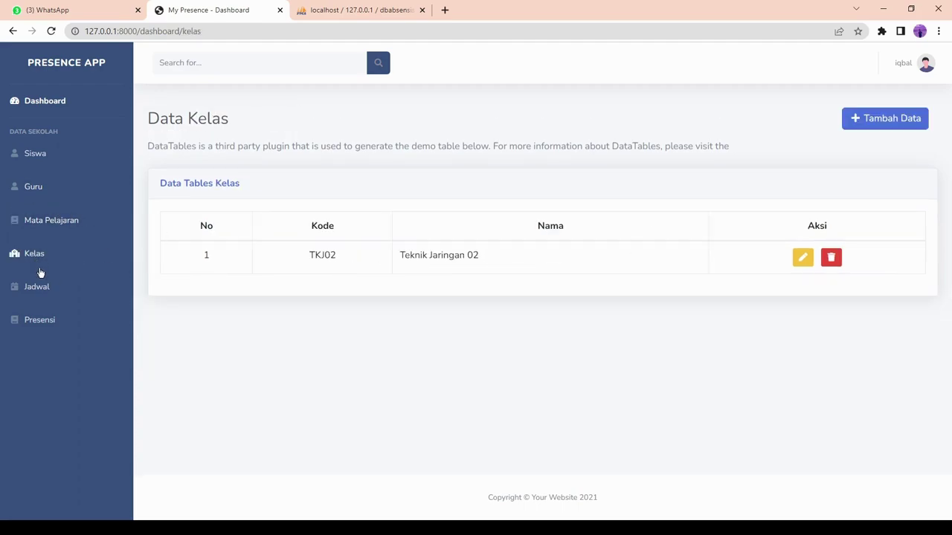
left_click(46, 290)
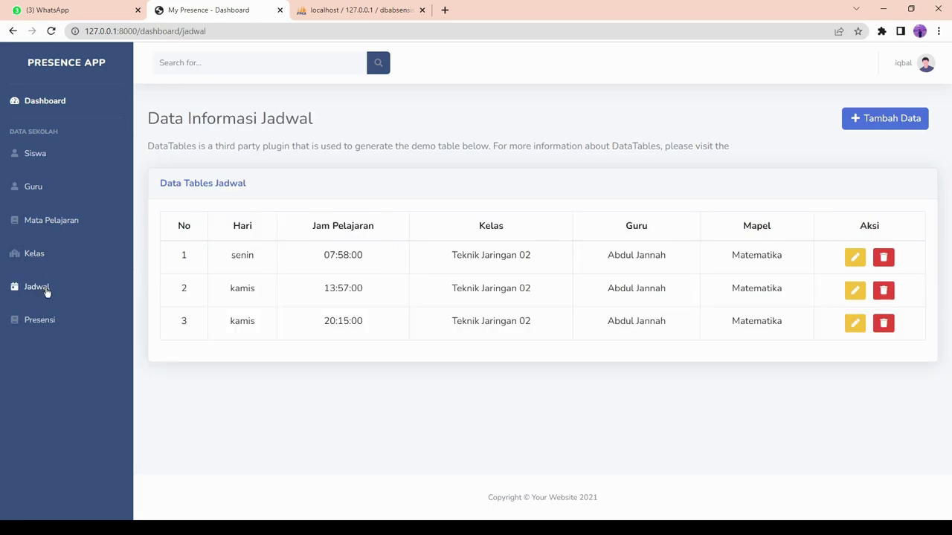
left_click(49, 320)
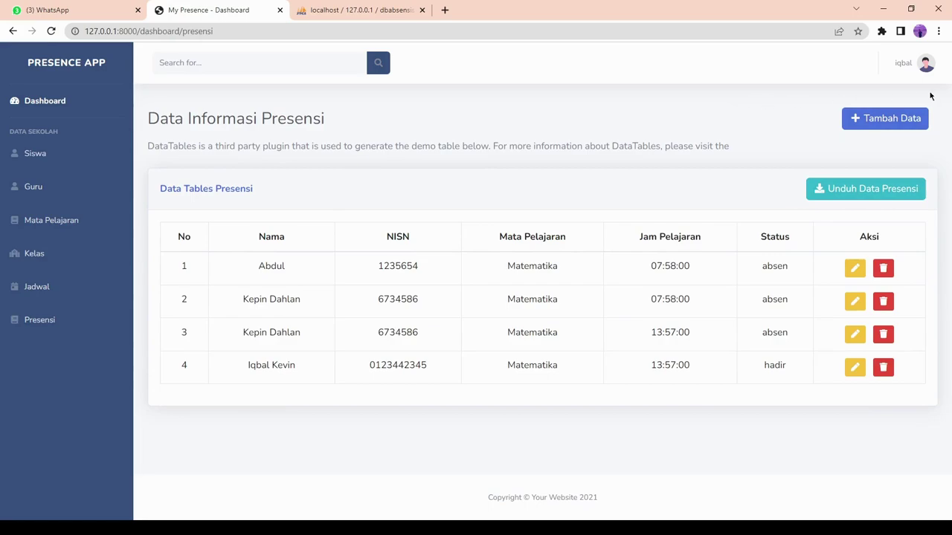
left_click(901, 62)
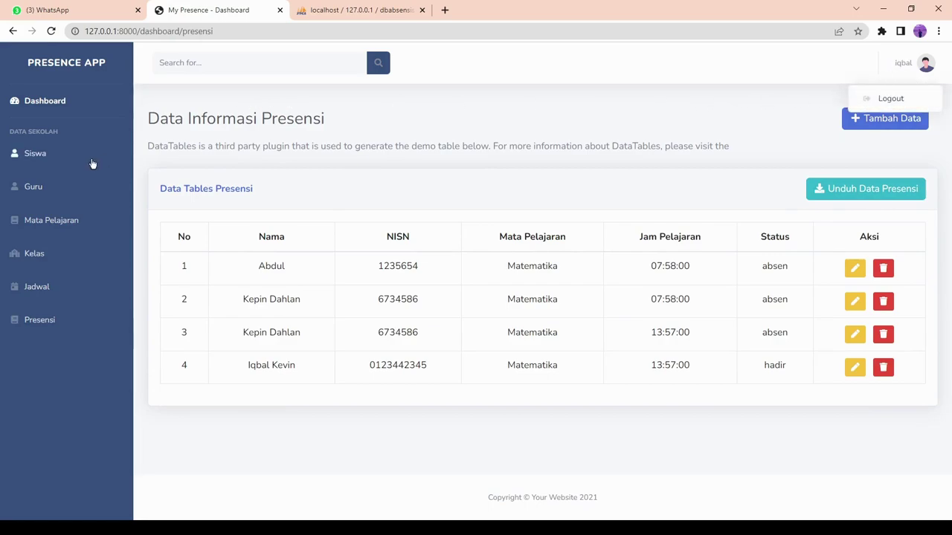
left_click(895, 100)
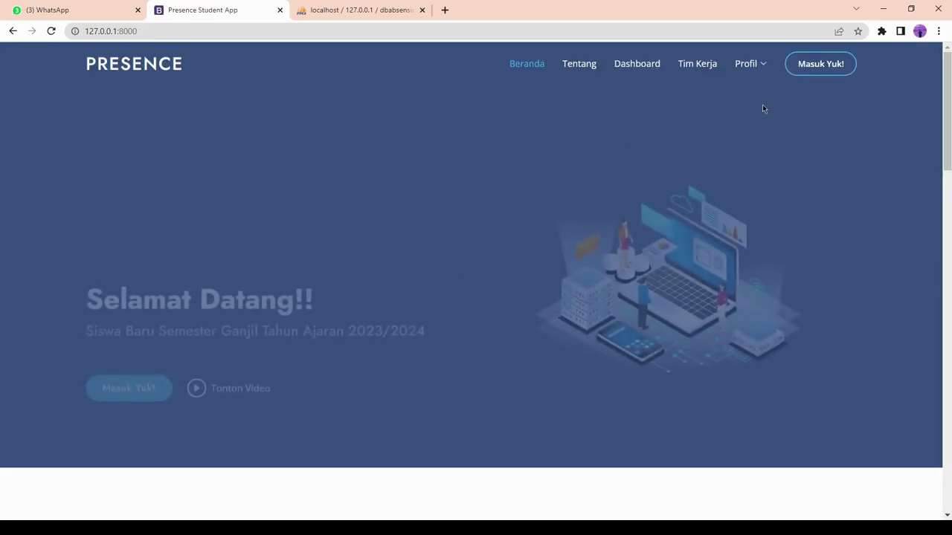
Log back in as the teacher with the saved e-mail and password, dismissing the breach warning.
left_click(825, 66)
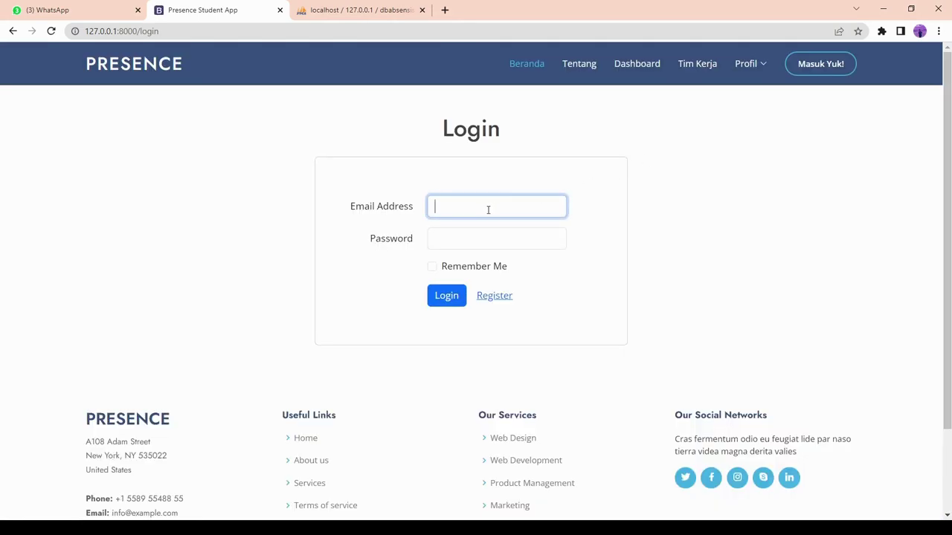
type("iq")
key("Down")
key("Return")
key("Tab")
type("pa")
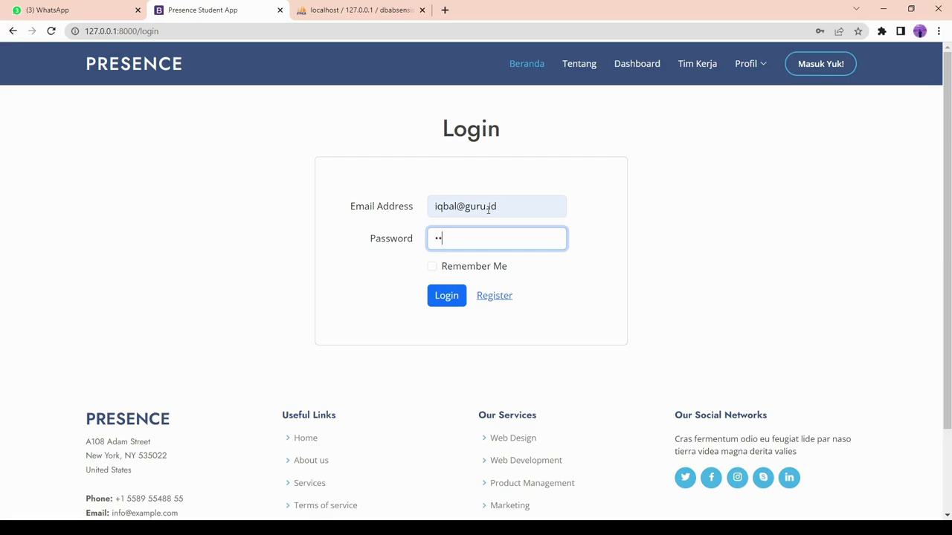
key("Return")
left_click(579, 190)
Add a new subject with code TIK1 and name Kompputer, then go to the Jadwal list.
left_click(83, 160)
left_click(919, 121)
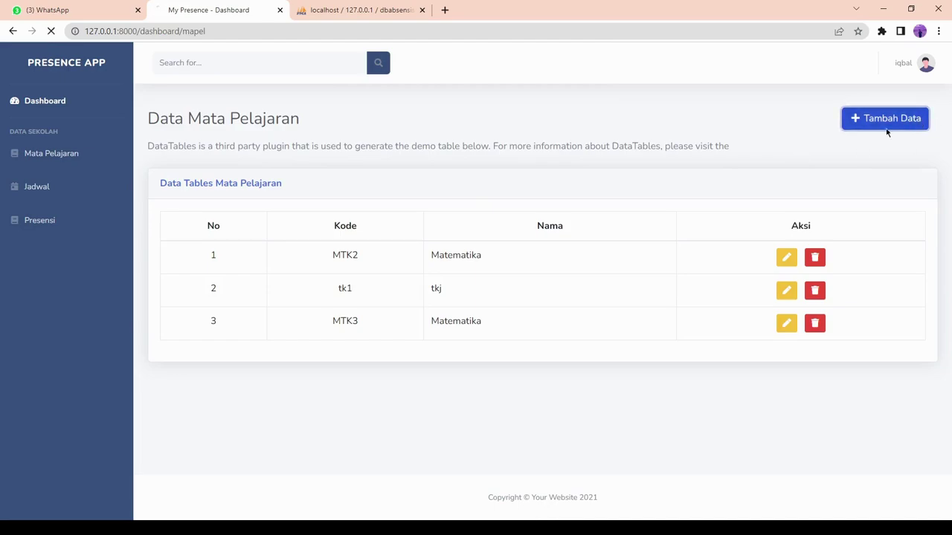
left_click(231, 173)
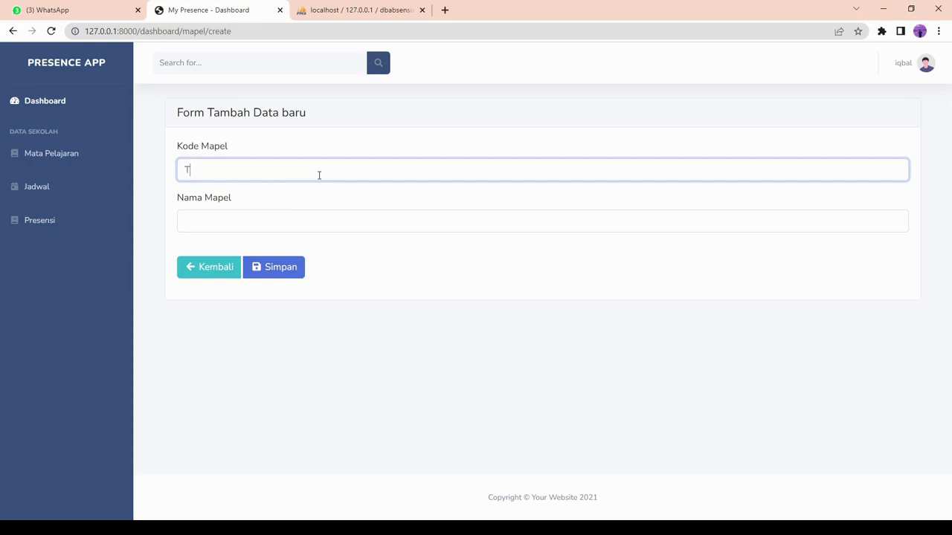
type("TIK1")
key("Tab")
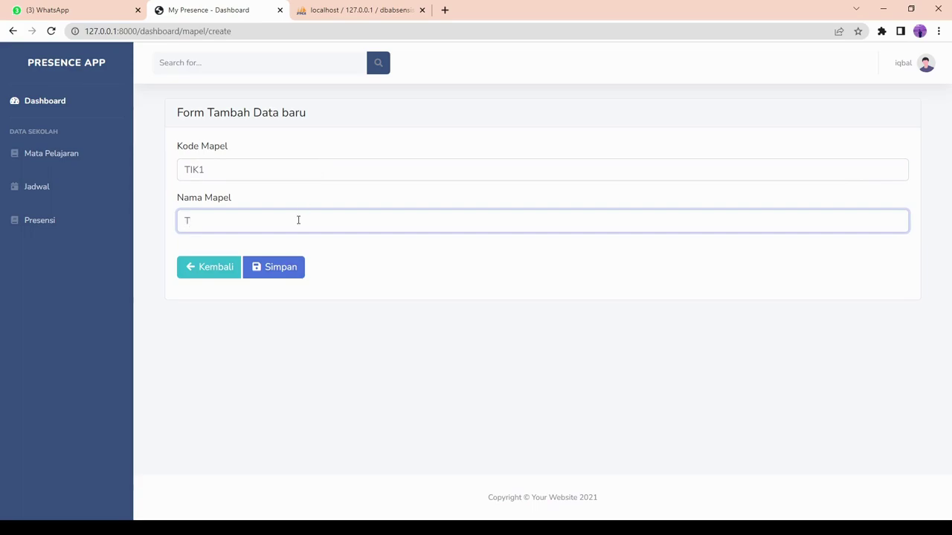
type("Kompputer")
left_click(283, 269)
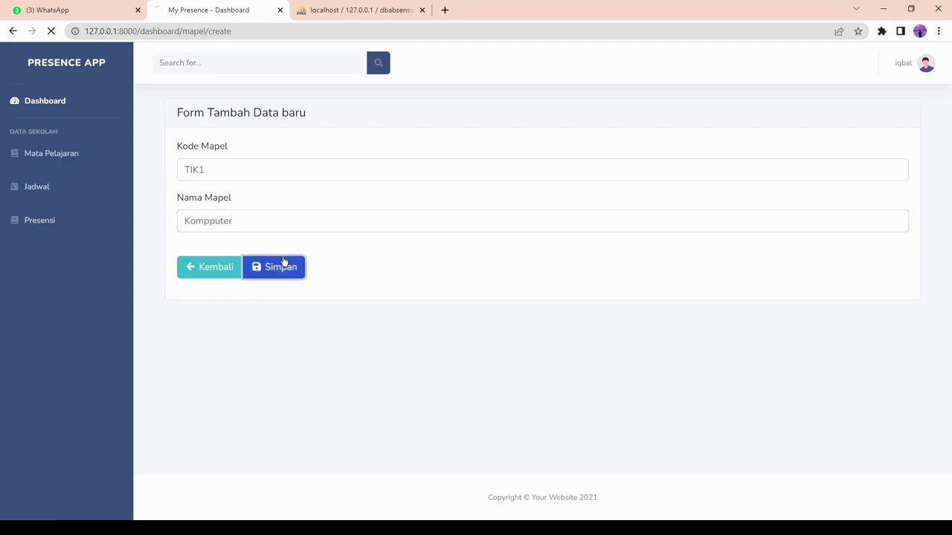
left_click(78, 187)
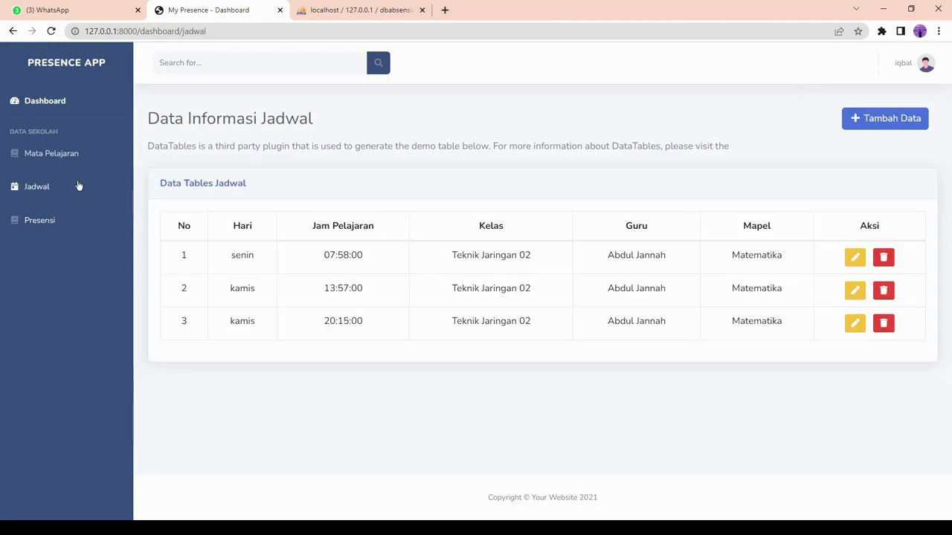
Add a Rabu schedule at 02:32 AM for Teknik Jaringan 02, with a teacher and subject Kompputer.
left_click(884, 120)
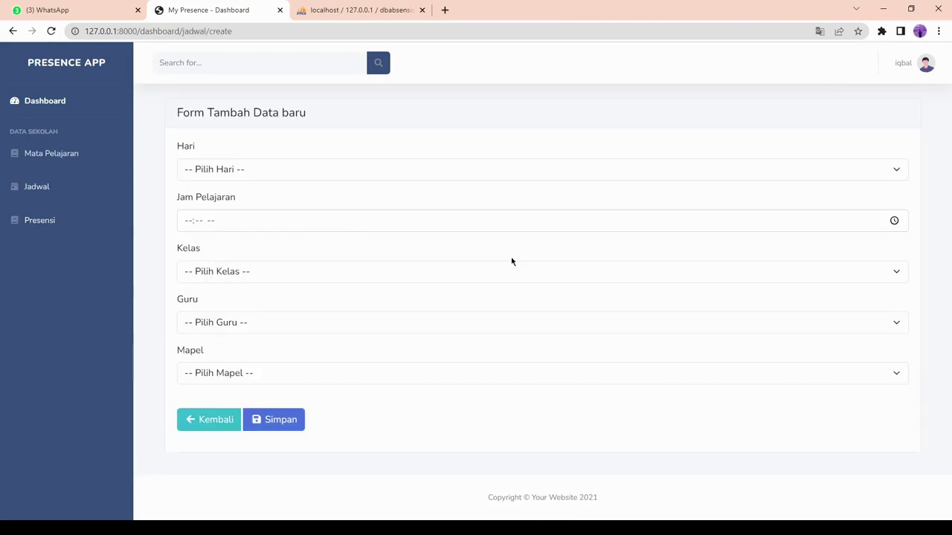
left_click(300, 172)
key("r")
left_click(289, 221)
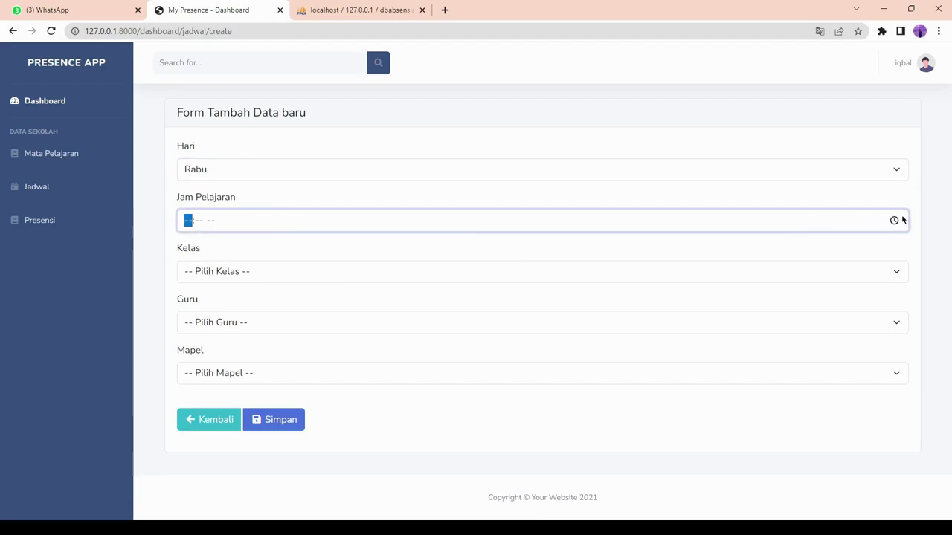
key("Up")
key("a")
key("Tab")
key("Tab")
key("Tab")
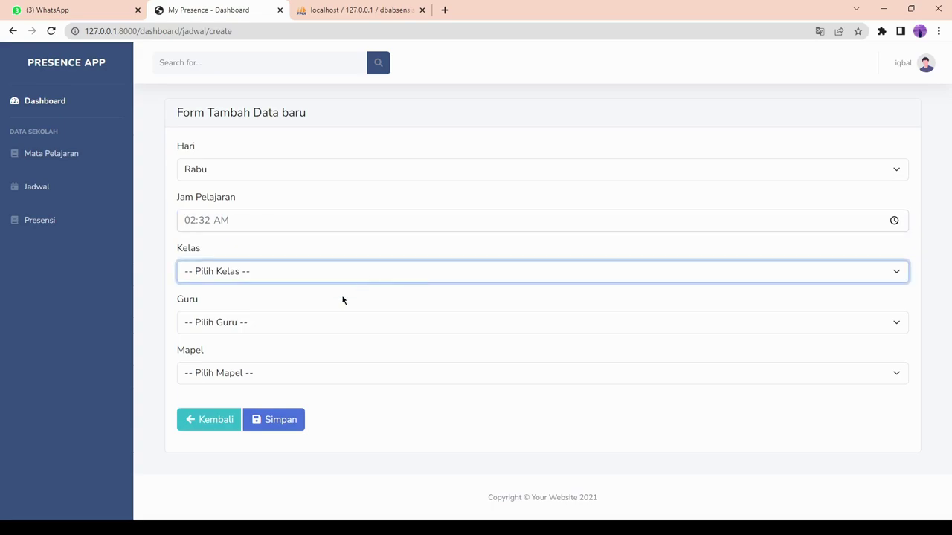
key("Down")
key("Tab")
key("Down")
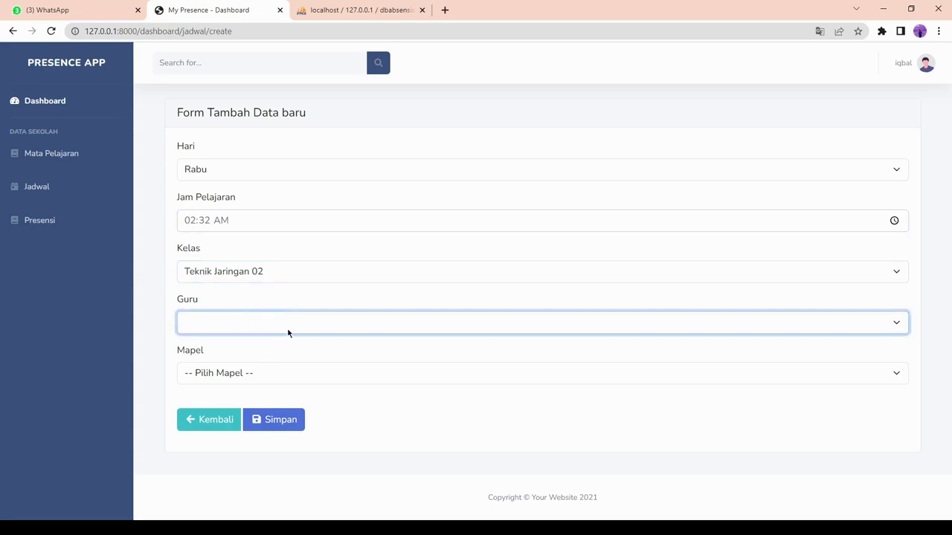
key("Down")
key("Tab")
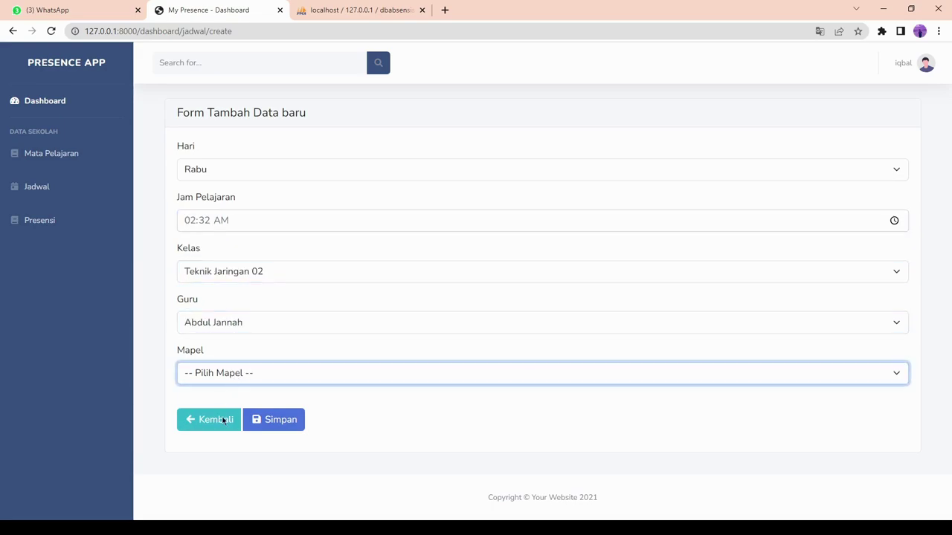
key("Down")
left_click(263, 421)
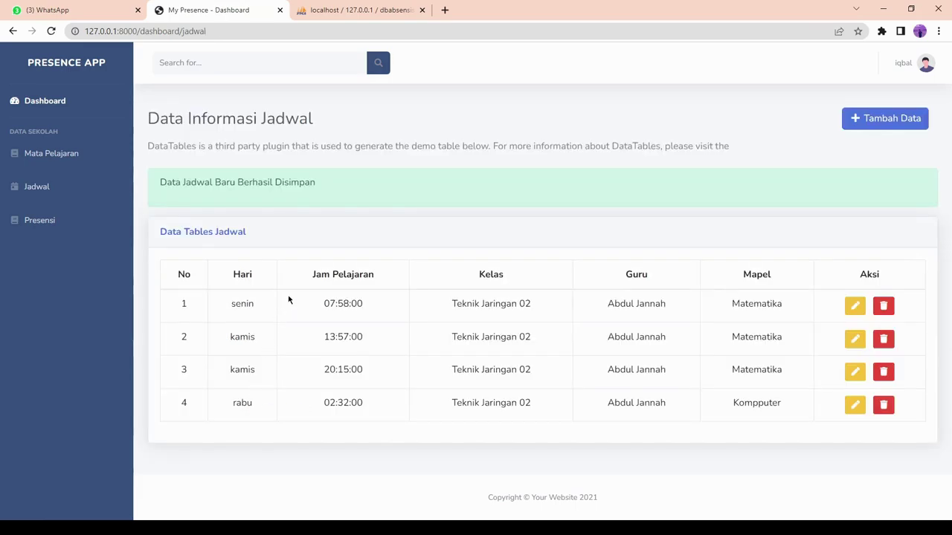
Log out of the admin account and try logging in with the saved student e-mail.
left_click(922, 63)
left_click(886, 121)
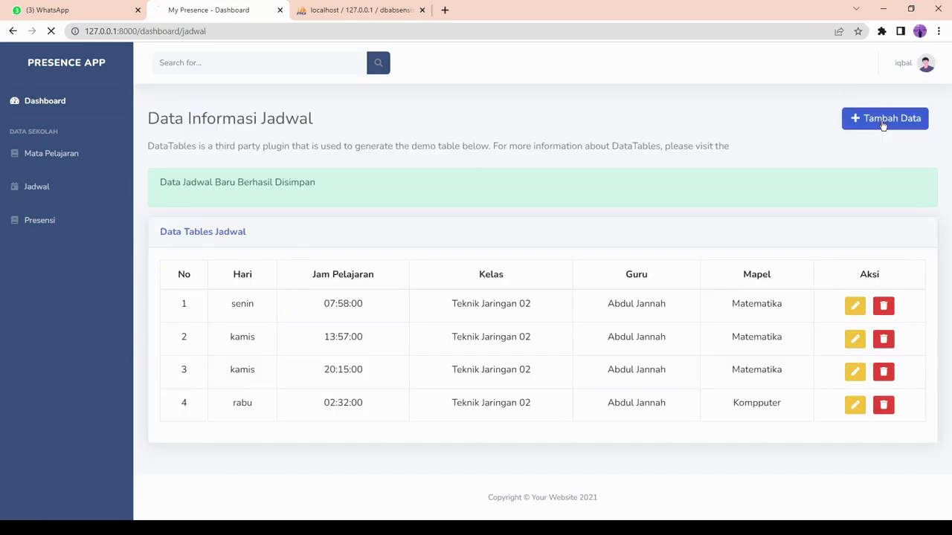
left_click(798, 65)
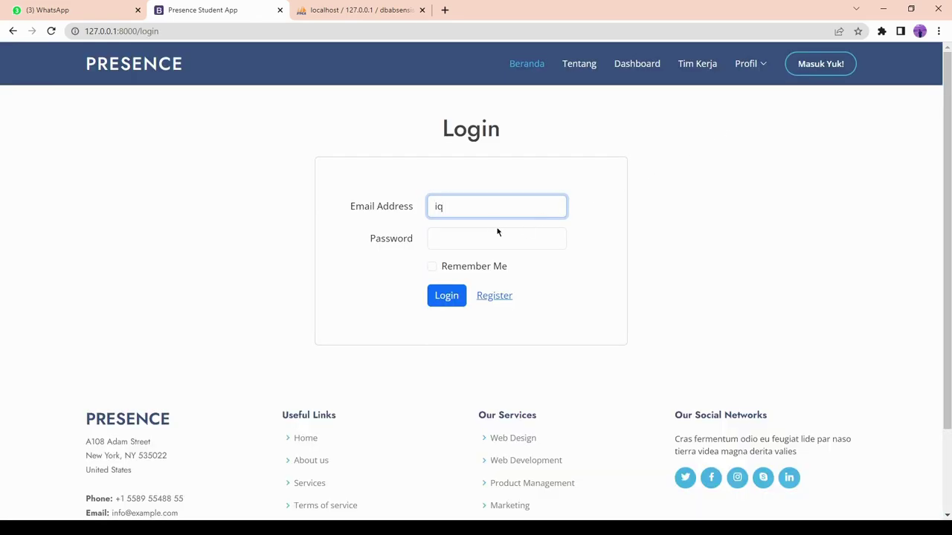
type("iq")
left_click(497, 229)
left_click(496, 228)
type("p")
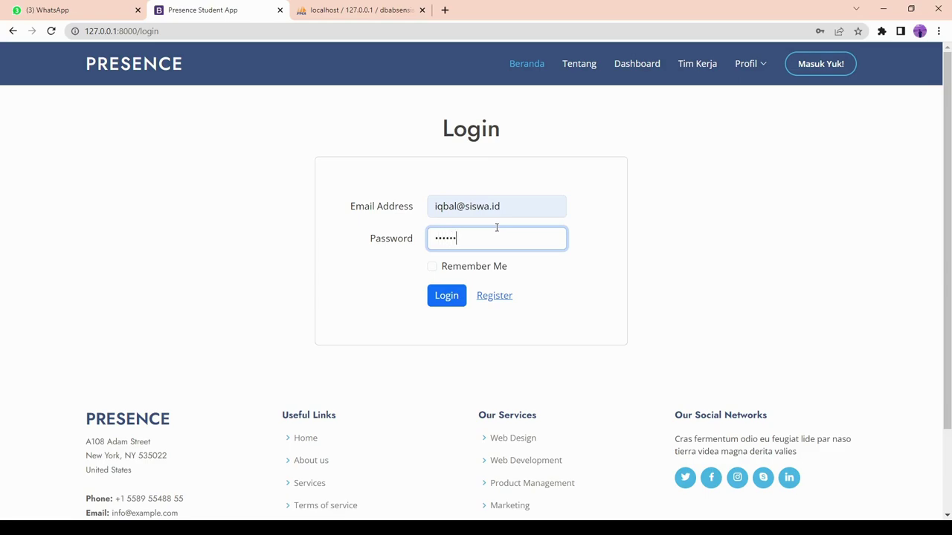
key("Return")
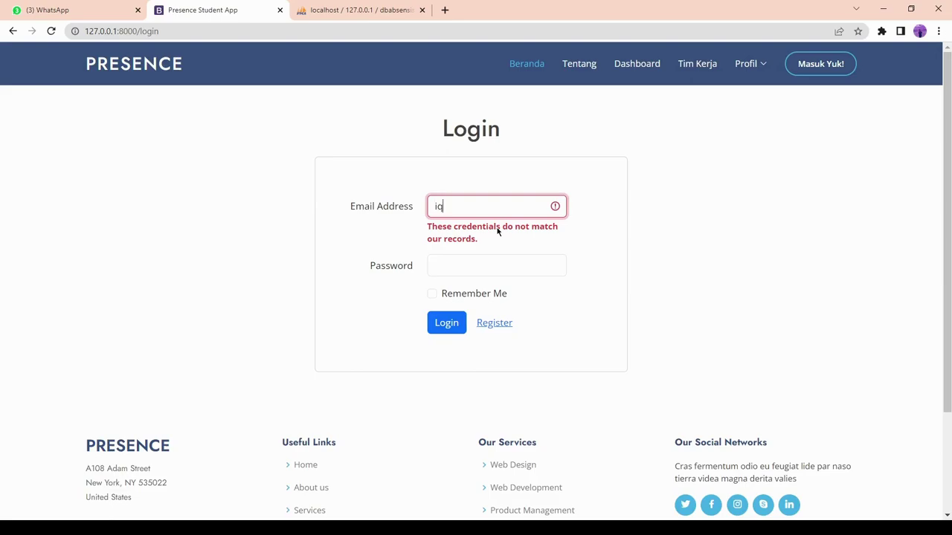
Retry the student login twice and, after it is rejected, go to the registration page.
left_click(517, 278)
left_click(488, 257)
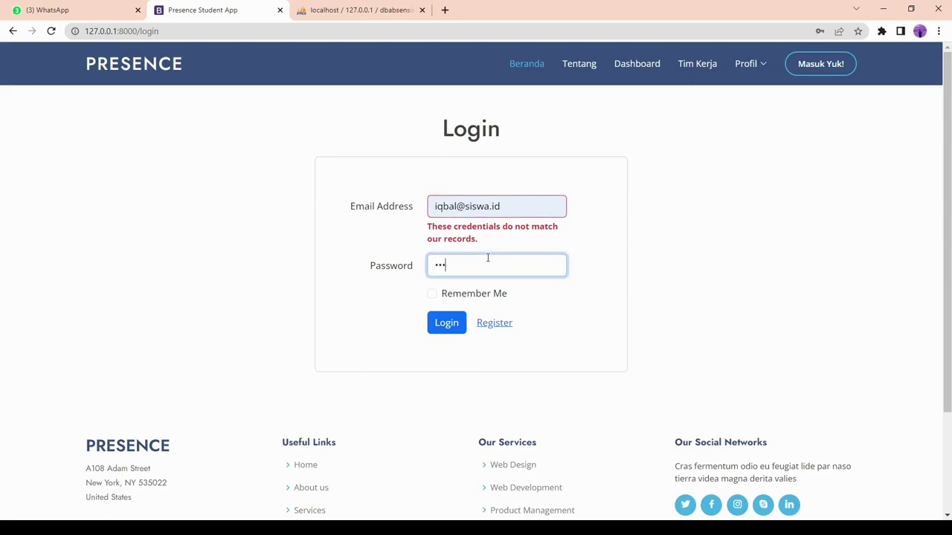
key("Return")
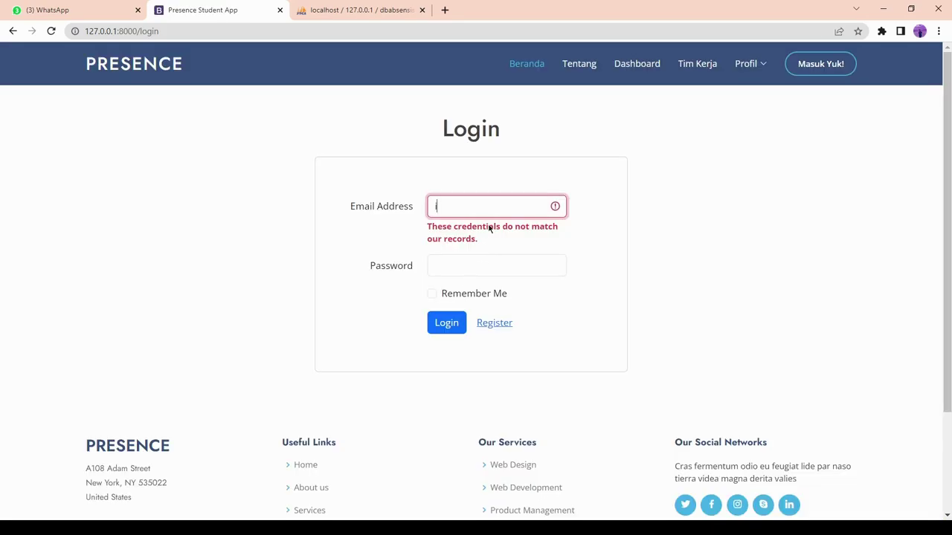
key("Down")
key("Down")
key("Return")
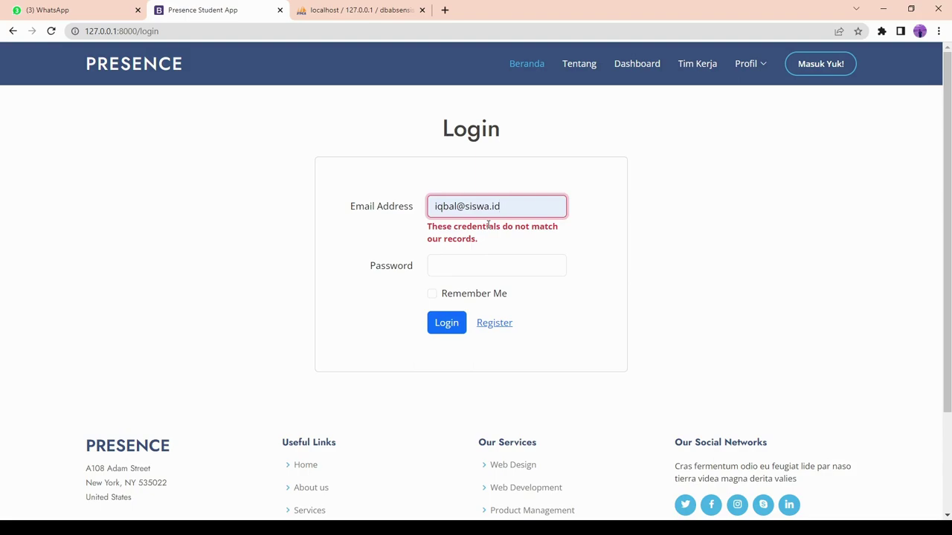
left_click(488, 268)
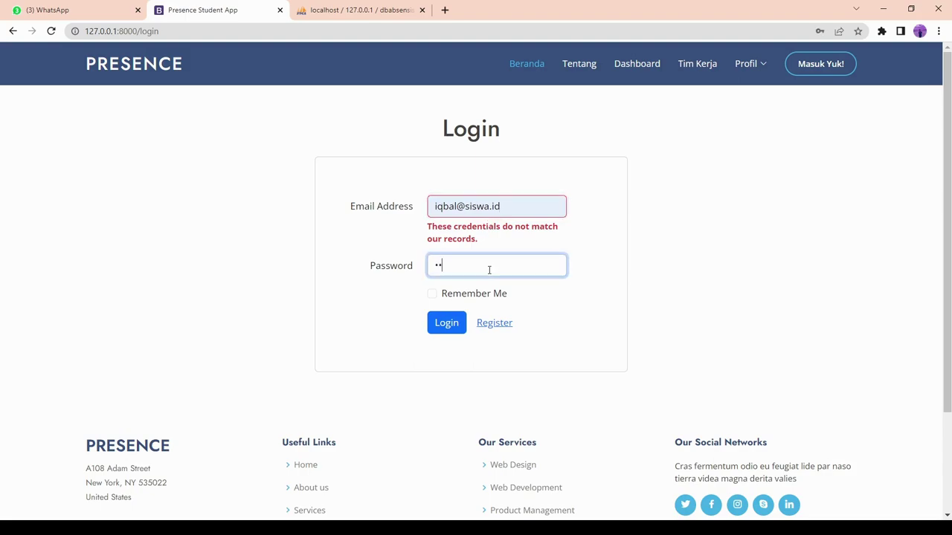
key("Return")
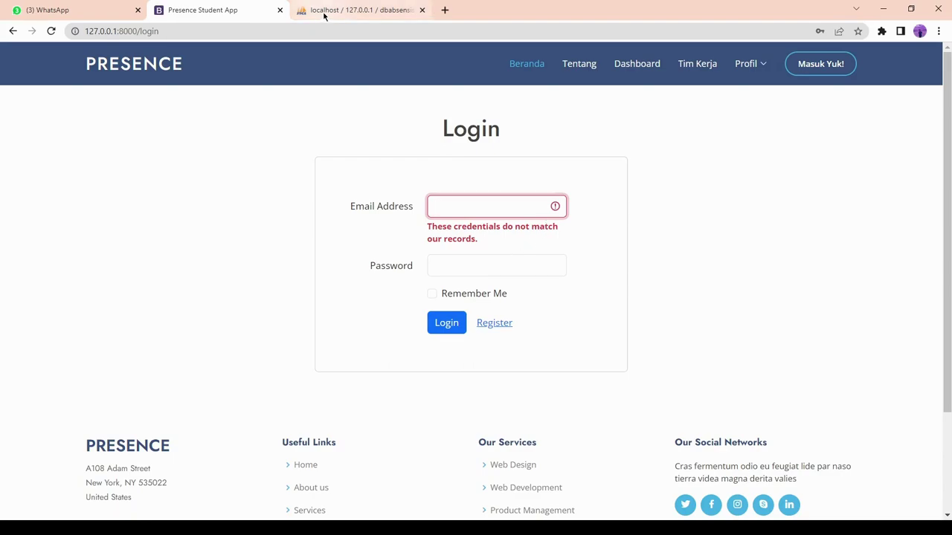
left_click(484, 324)
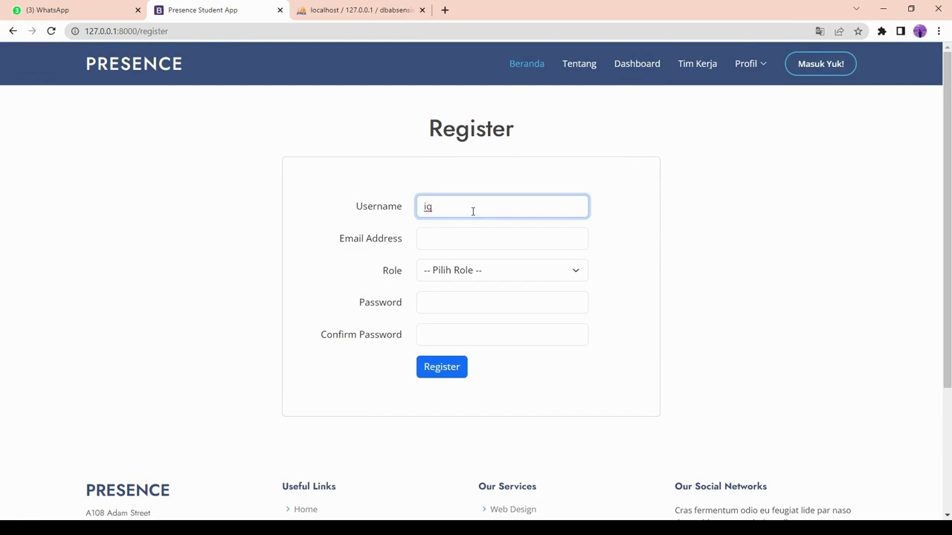
Enter the new student's username, correcting a mistyped one, and paste their e-mail address.
key("Tab")
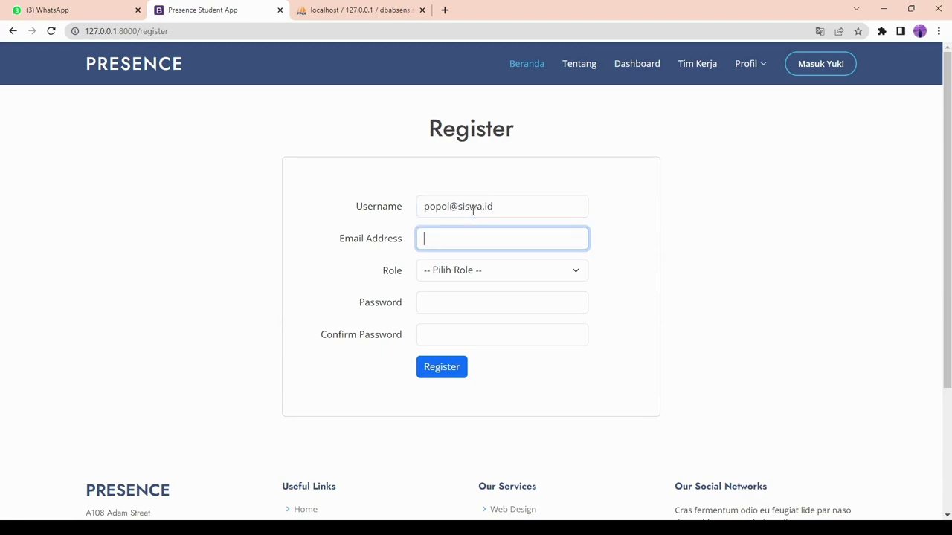
left_click_drag(521, 206, 406, 221)
key("ctrl+c")
key("BackSpace")
type("popol")
key("Tab")
key("ctrl+v")
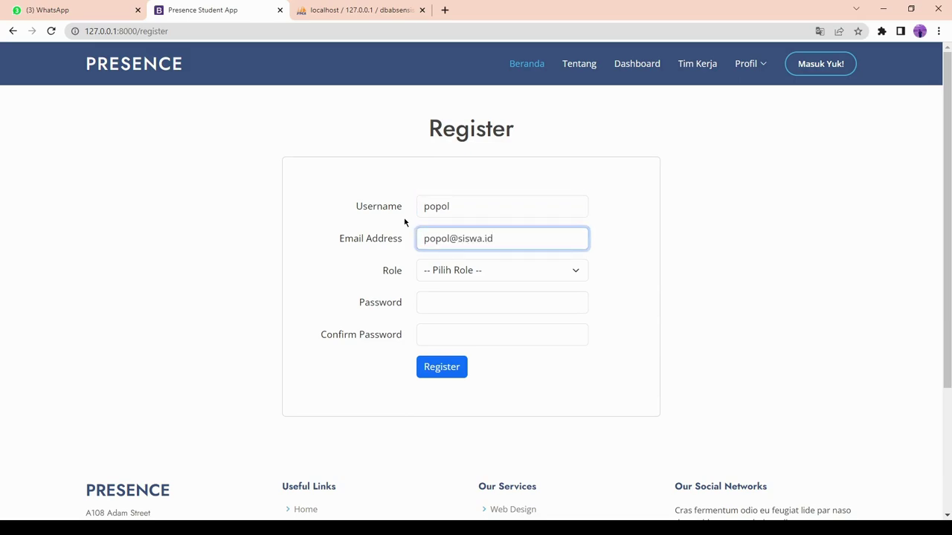
Choose role siswa, enter and confirm the password, submit, and dismiss the breach warning.
key("Tab")
key("Down")
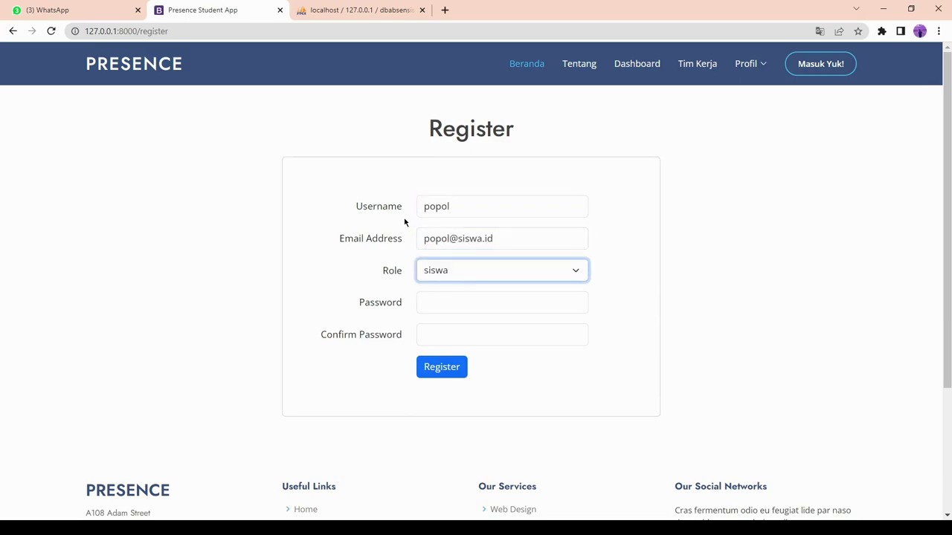
key("Tab")
type("•")
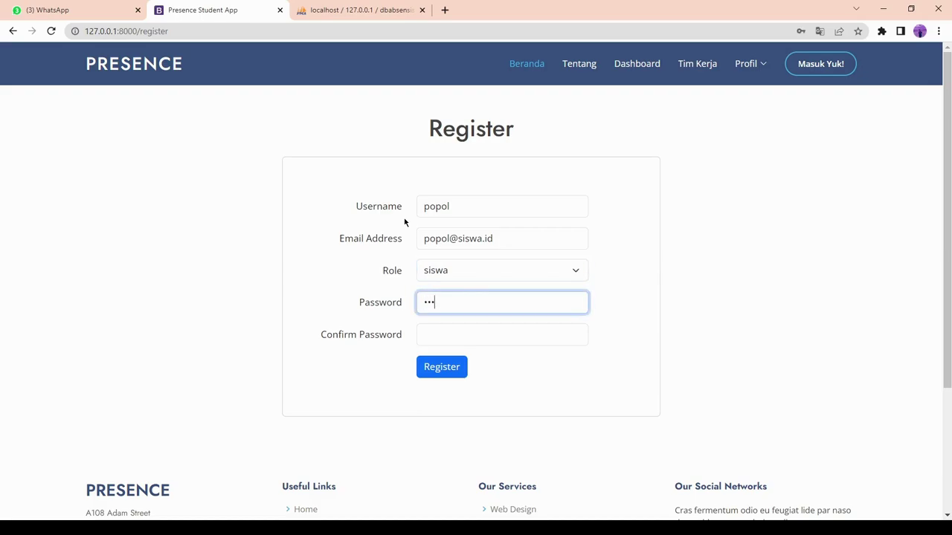
key("Tab")
type("•")
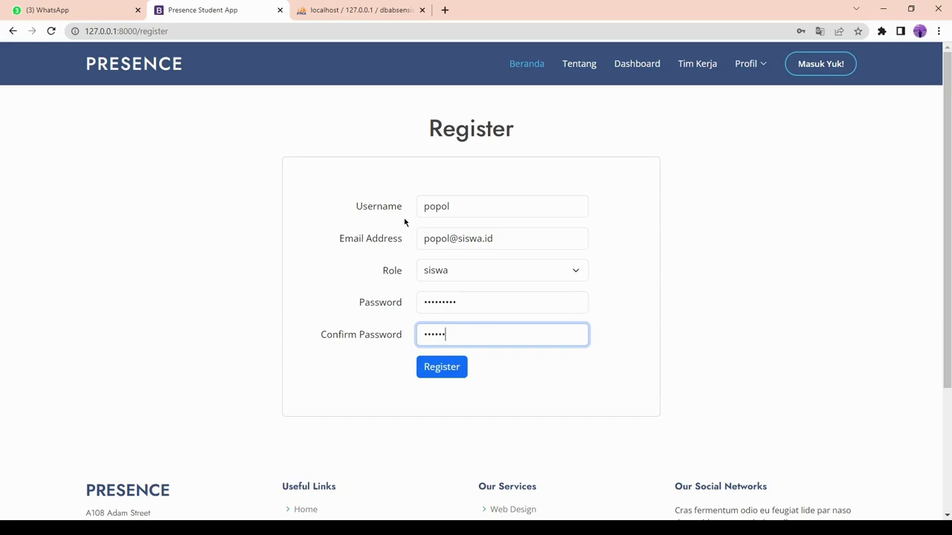
key("Return")
left_click(580, 190)
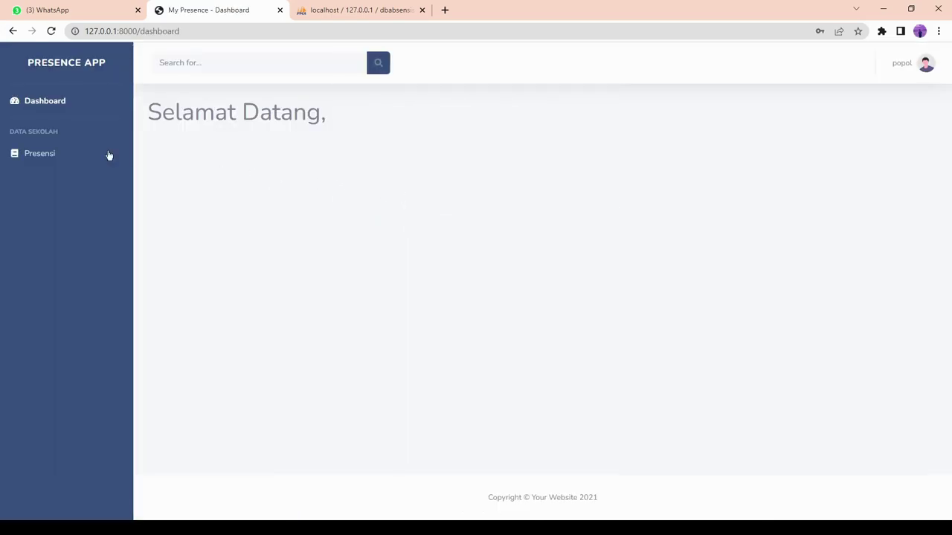
Look at the student choices in a new attendance record form, then return to the list.
left_click(29, 154)
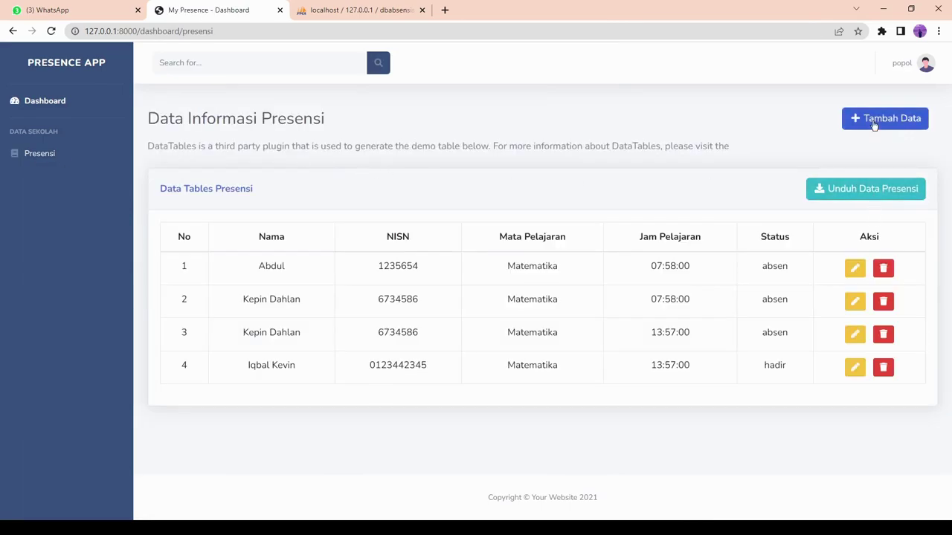
left_click(872, 120)
left_click(275, 178)
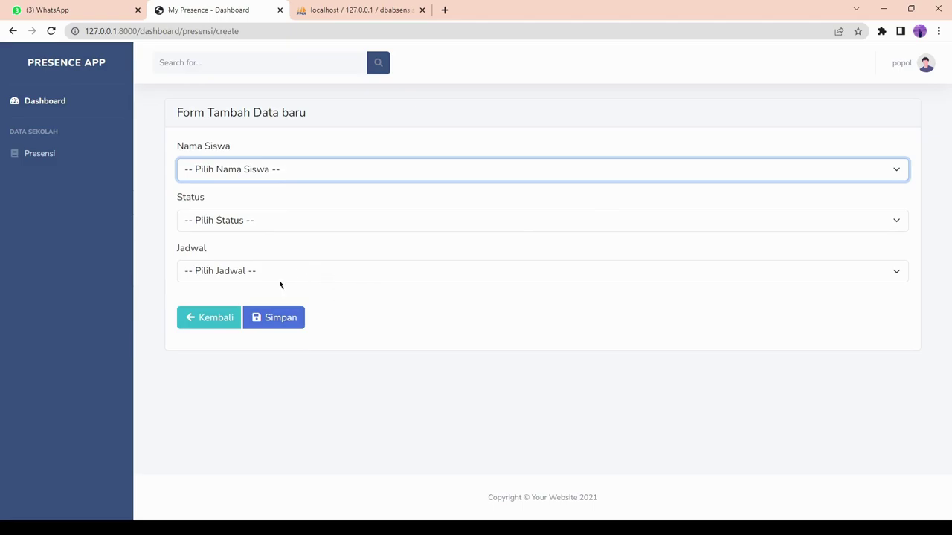
left_click(198, 323)
Open the student's own profile and enter the student's full name.
left_click(903, 63)
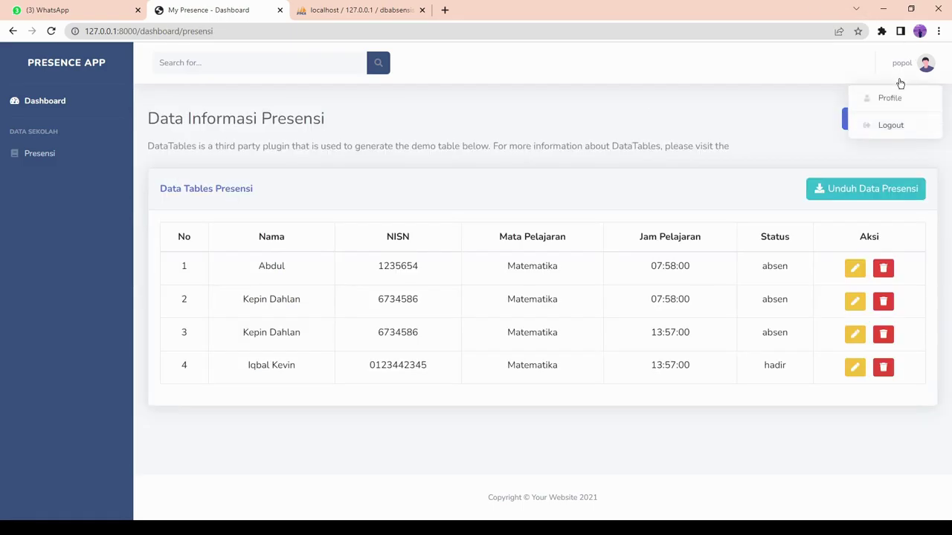
left_click(888, 100)
left_click(405, 167)
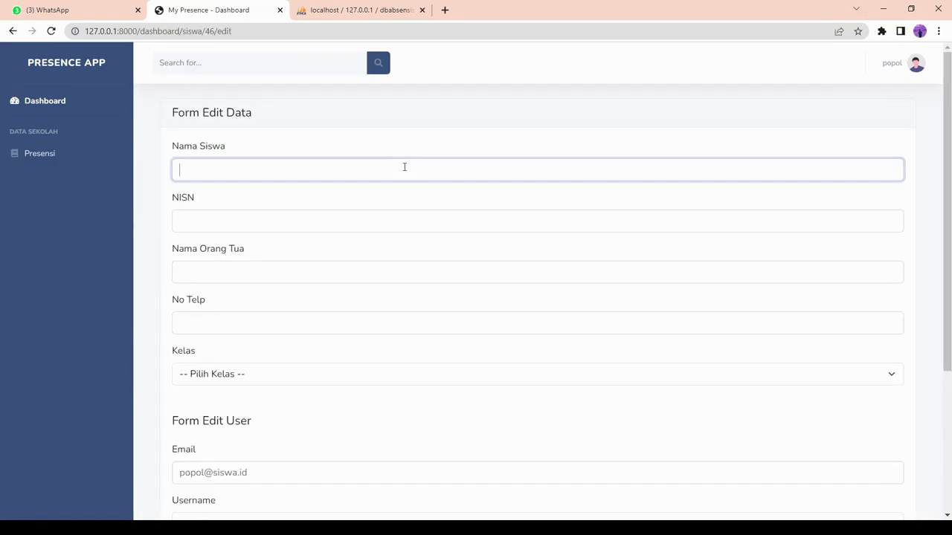
type("popol kup")
Fill in the NISN and phone number, set class Teknik Jaringan 02, and save the profile.
key("Tab")
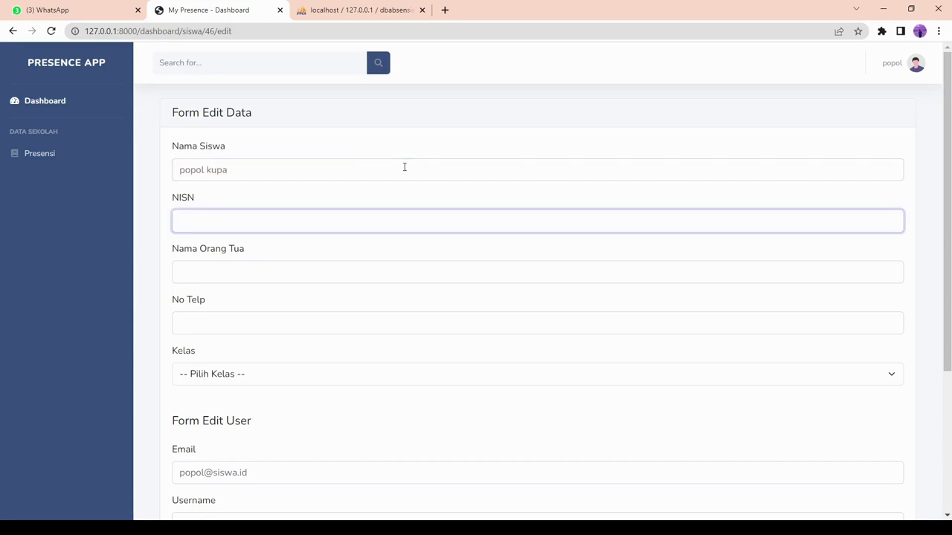
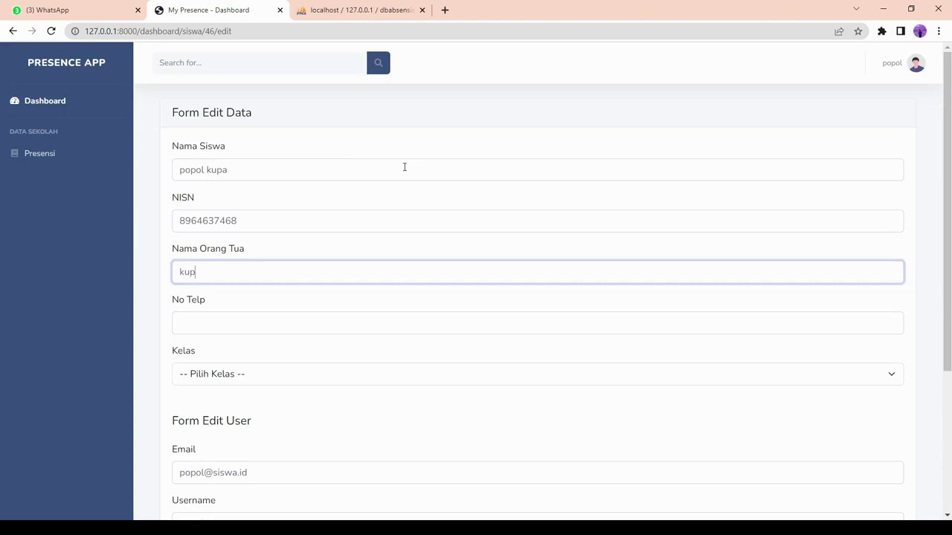
key("Tab")
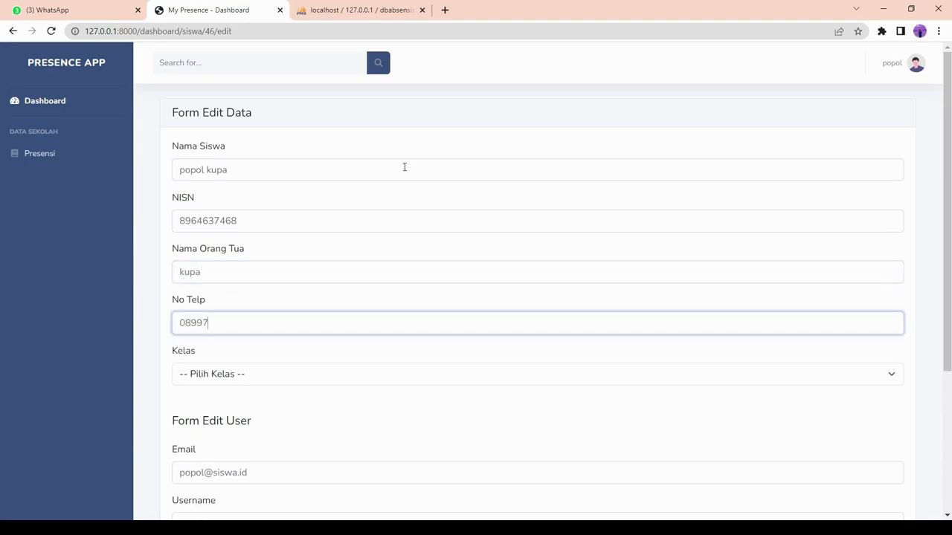
key("Tab")
key("Down")
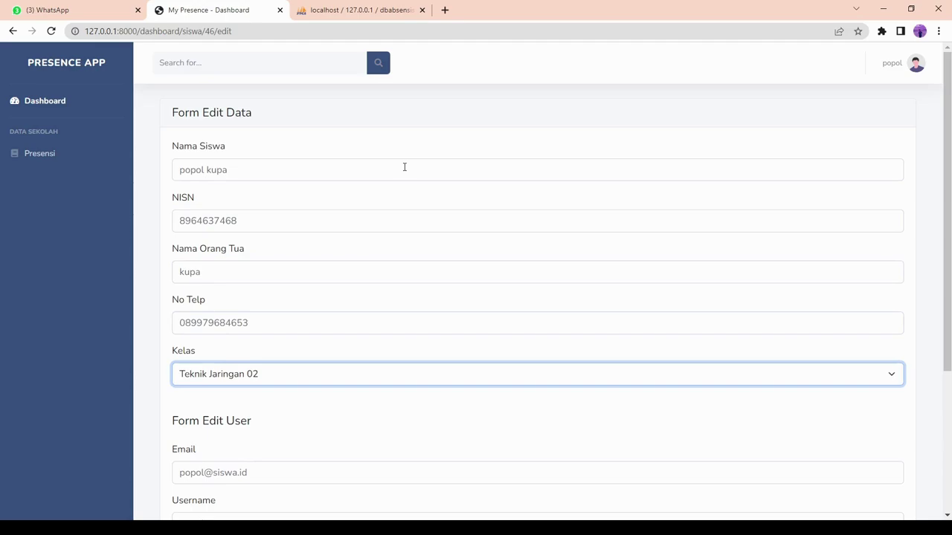
scroll(403, 194, "down", 3)
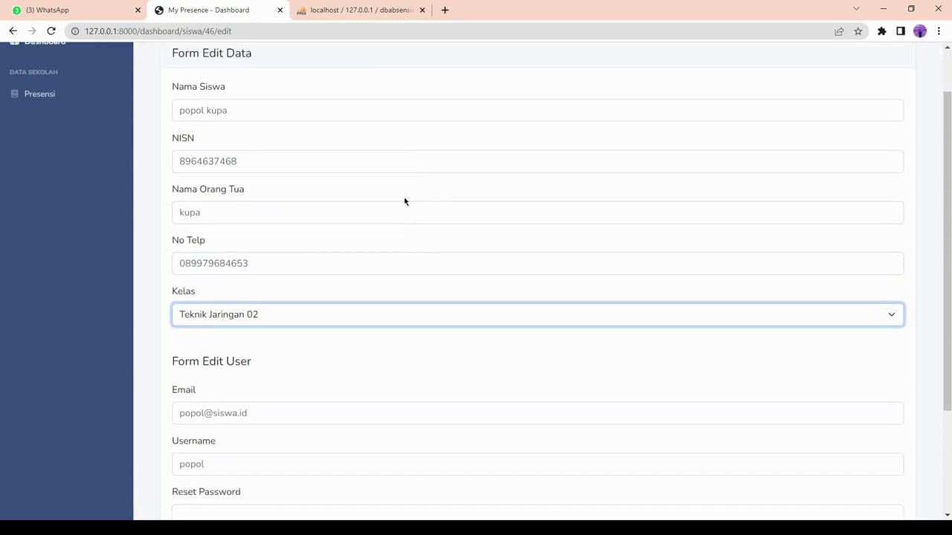
left_click(266, 429)
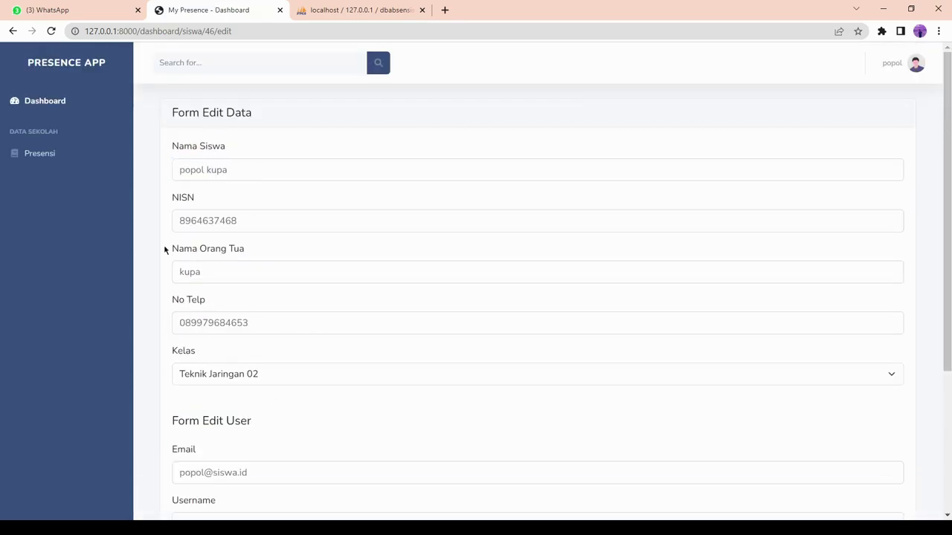
Add an attendance record for the student with status izin and the kamis schedule, then log out.
left_click(63, 154)
left_click(895, 123)
left_click(344, 176)
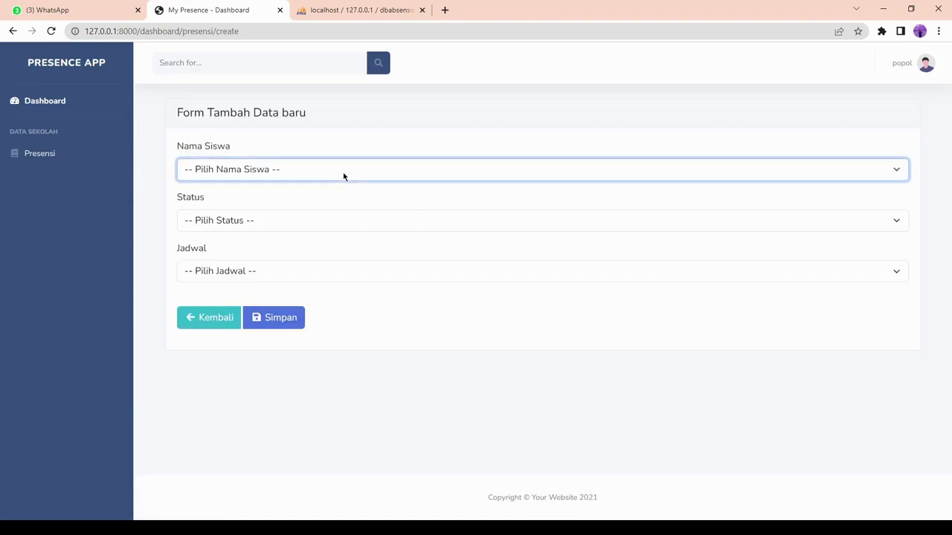
left_click(266, 276)
left_click(252, 223)
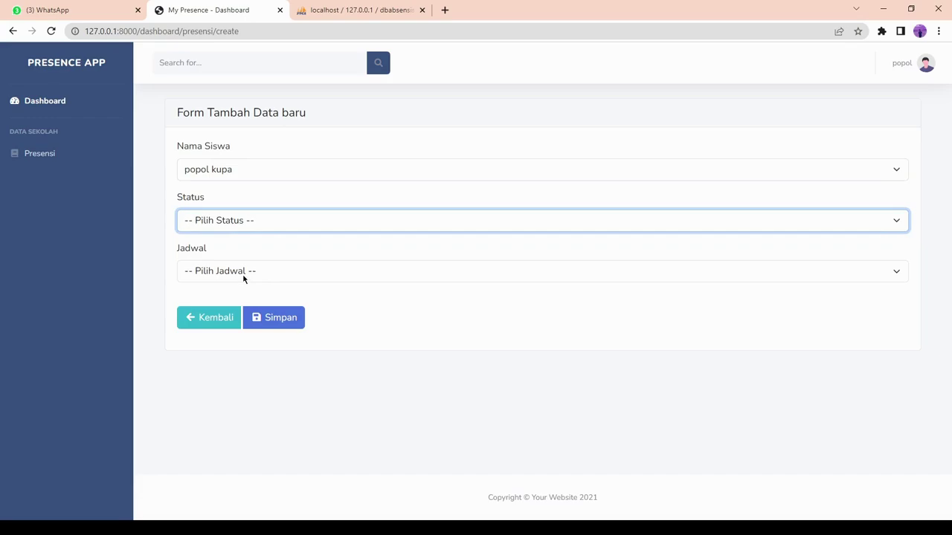
left_click(244, 277)
left_click(249, 271)
left_click(240, 312)
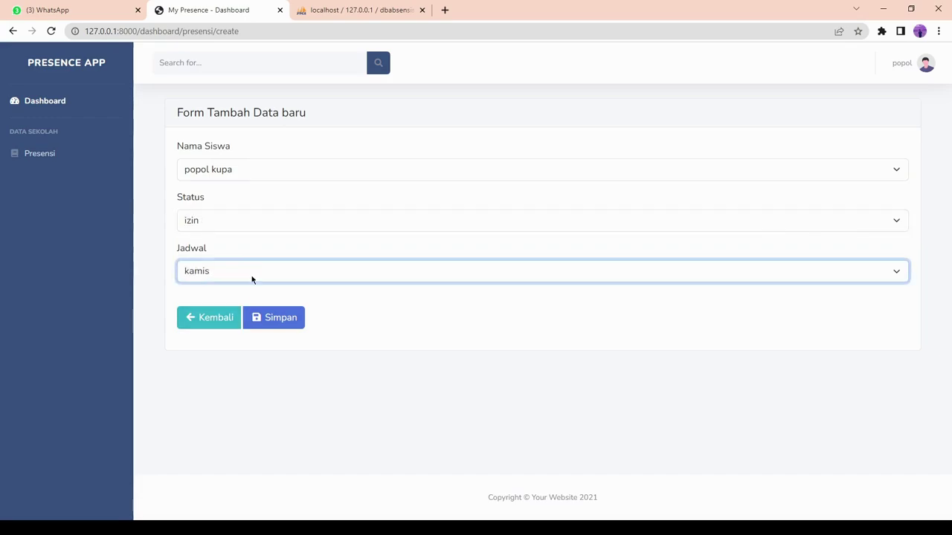
left_click(276, 318)
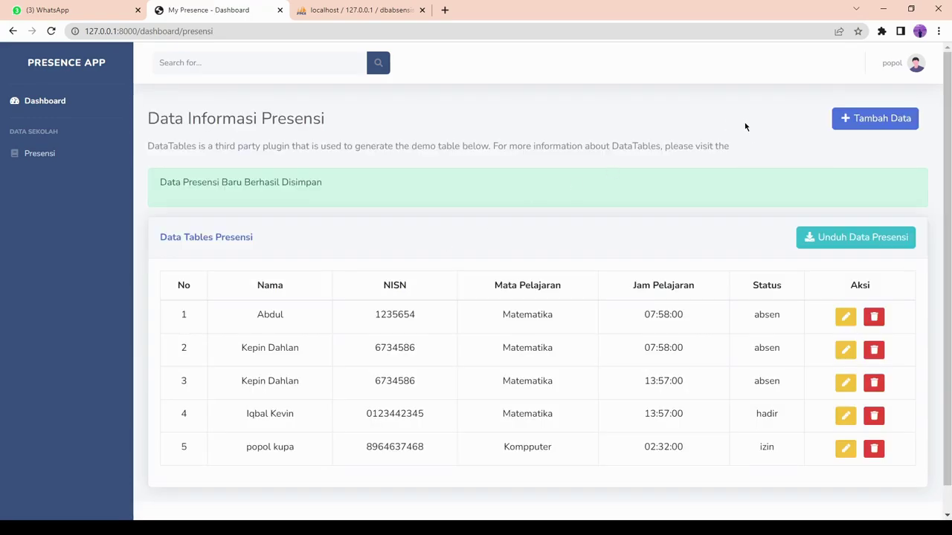
scroll(699, 281, "down", 1)
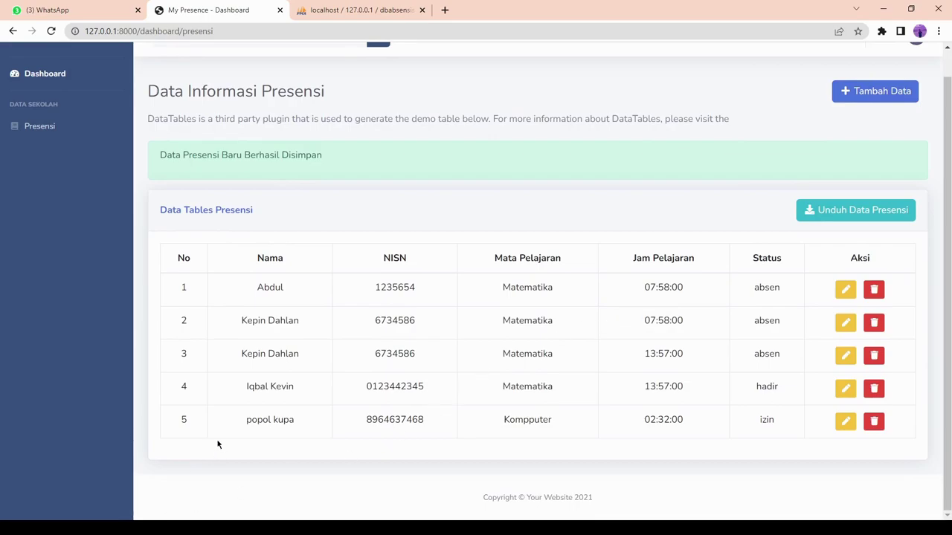
scroll(758, 181, "up", 1)
left_click(887, 72)
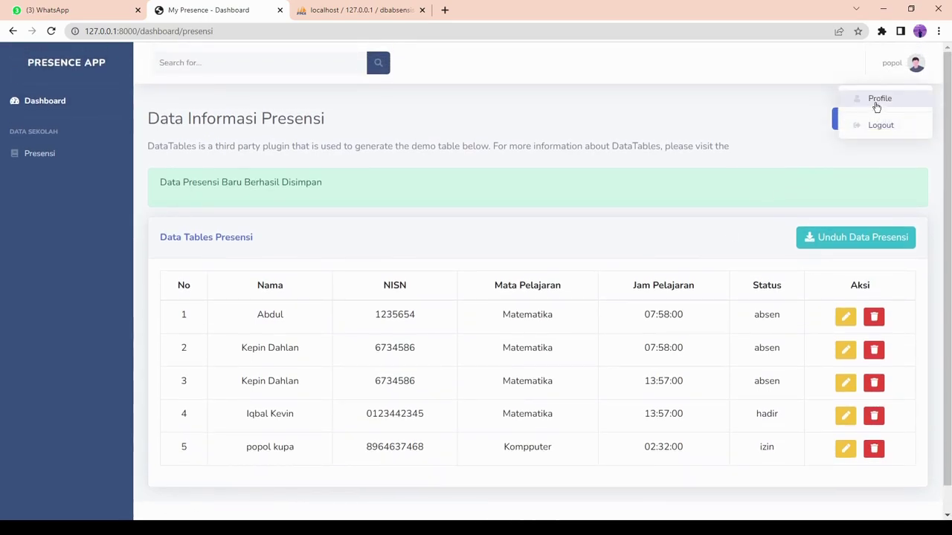
left_click(877, 125)
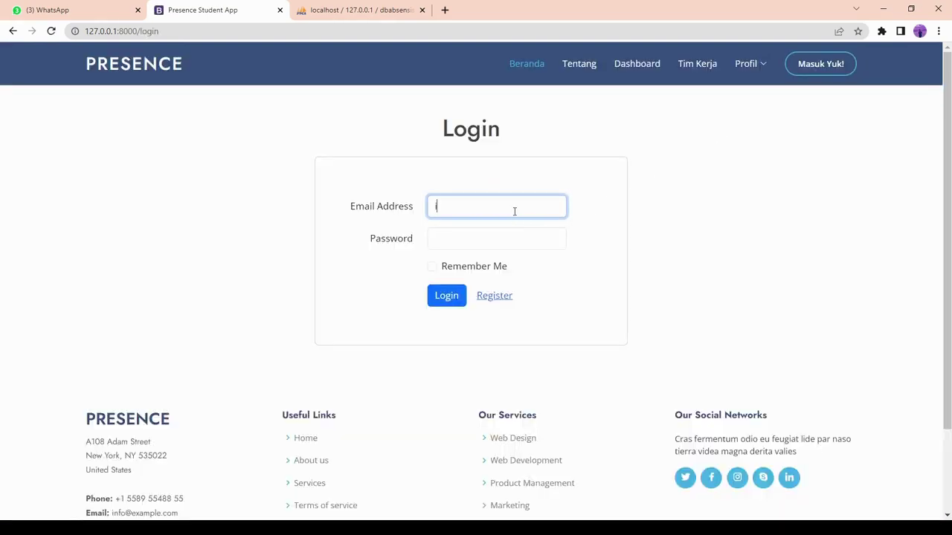
key("Down")
key("Down")
key("Return")
type("••")
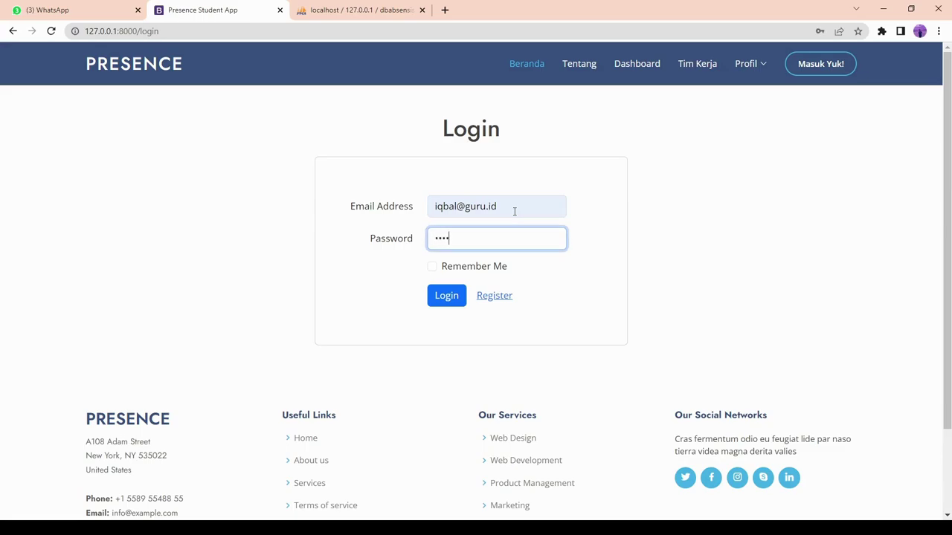
key("Return")
left_click(250, 220)
left_click(53, 219)
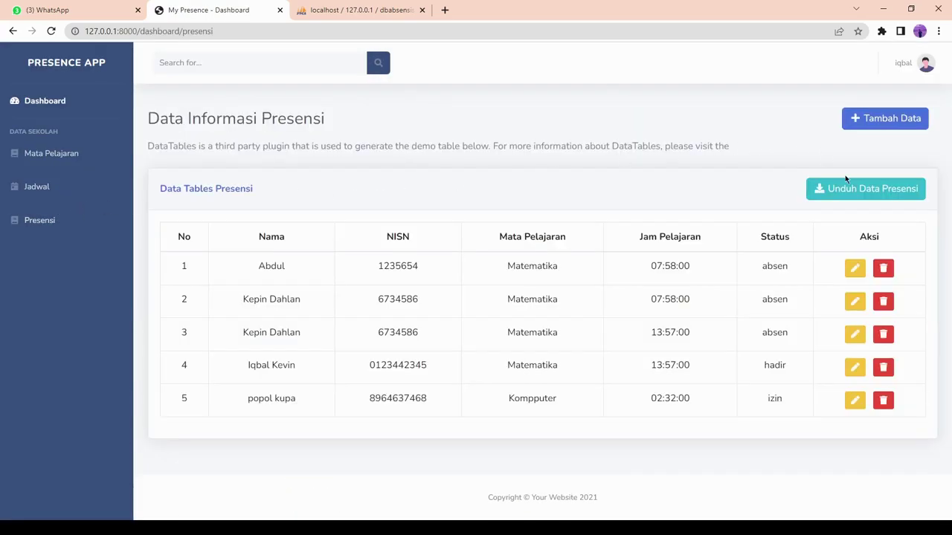
left_click(849, 190)
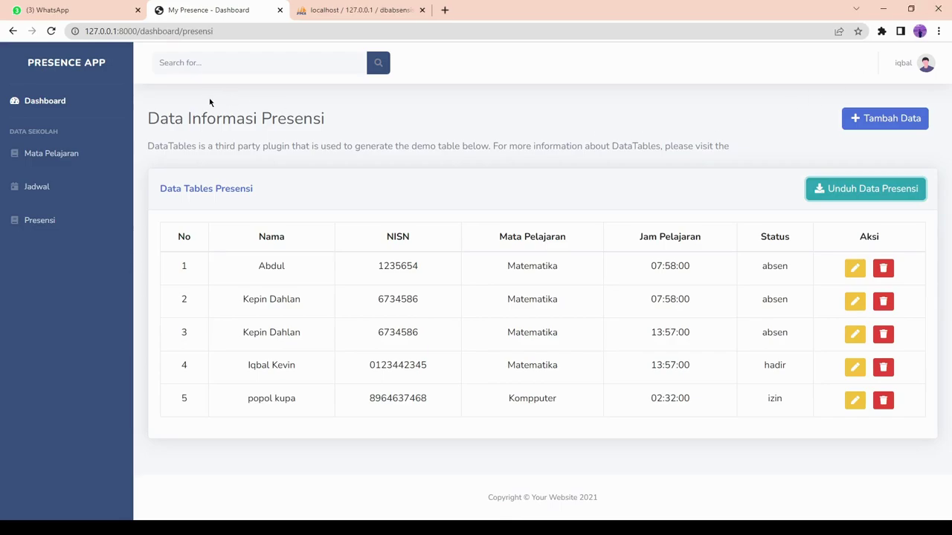
left_click(913, 71)
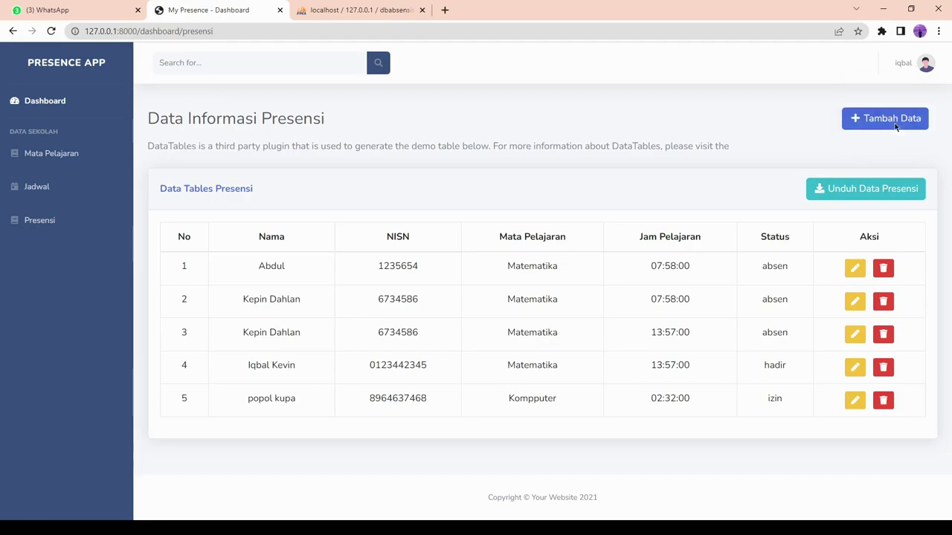
left_click(895, 127)
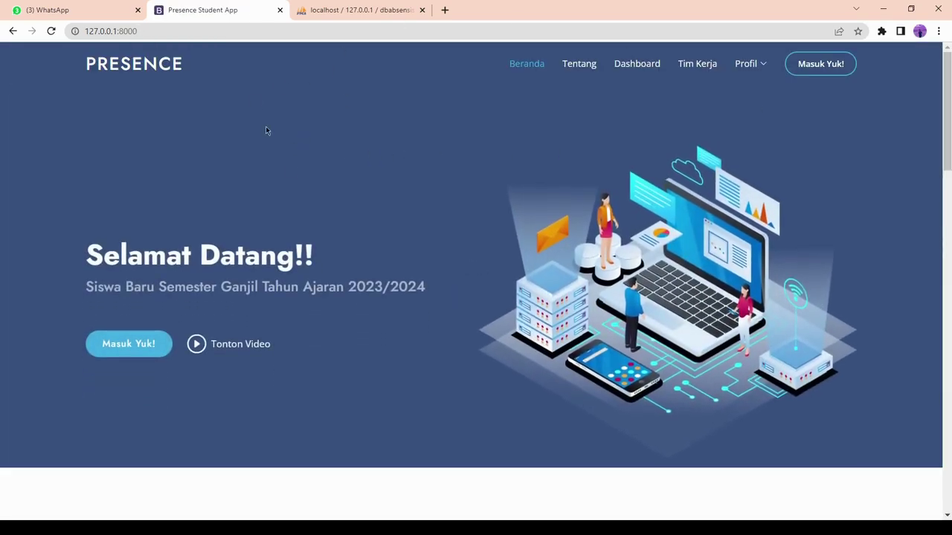